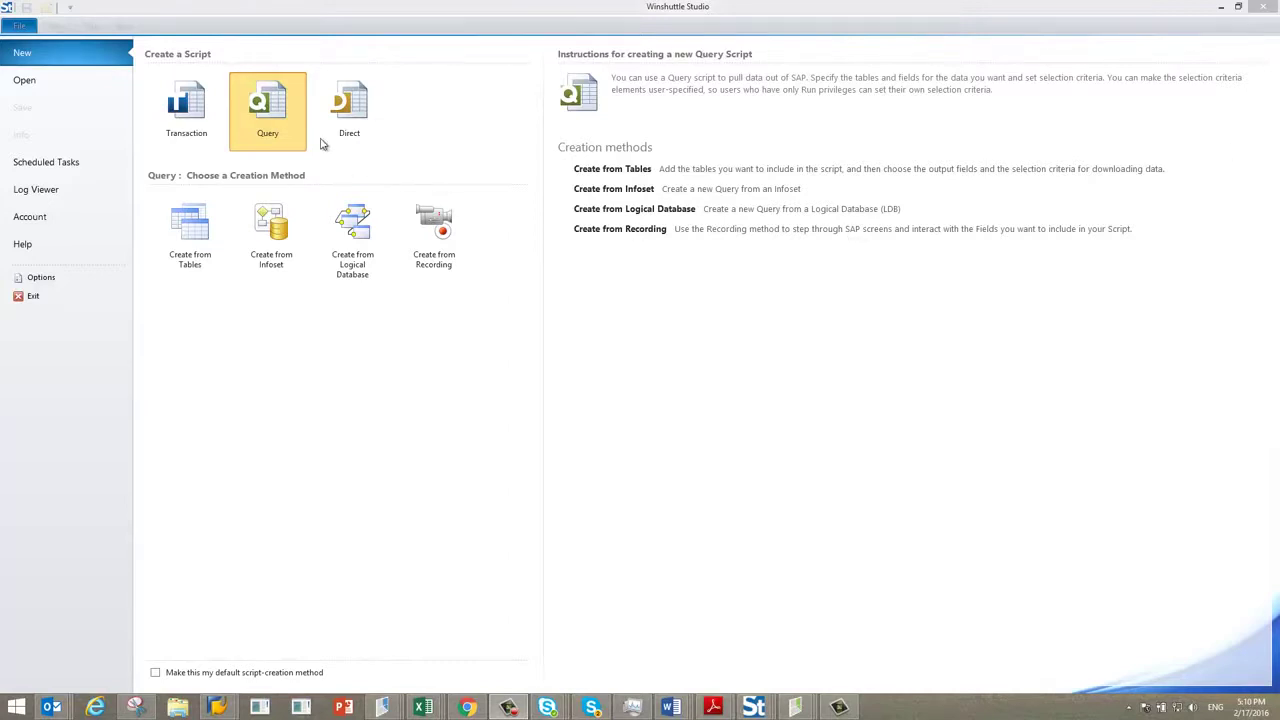
Create a new Query script using the Create from Tables method.
{"action": "left_click", "coordinate": [176, 234]}
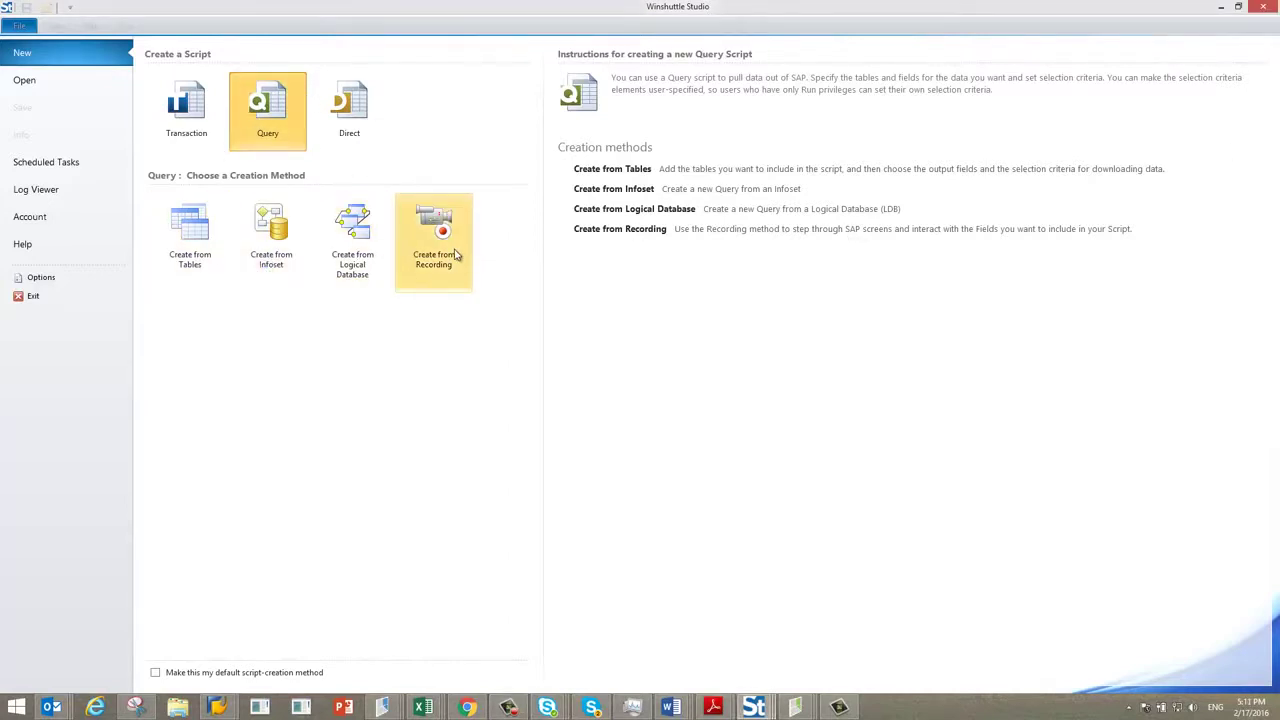
{"action": "left_click", "coordinate": [200, 252]}
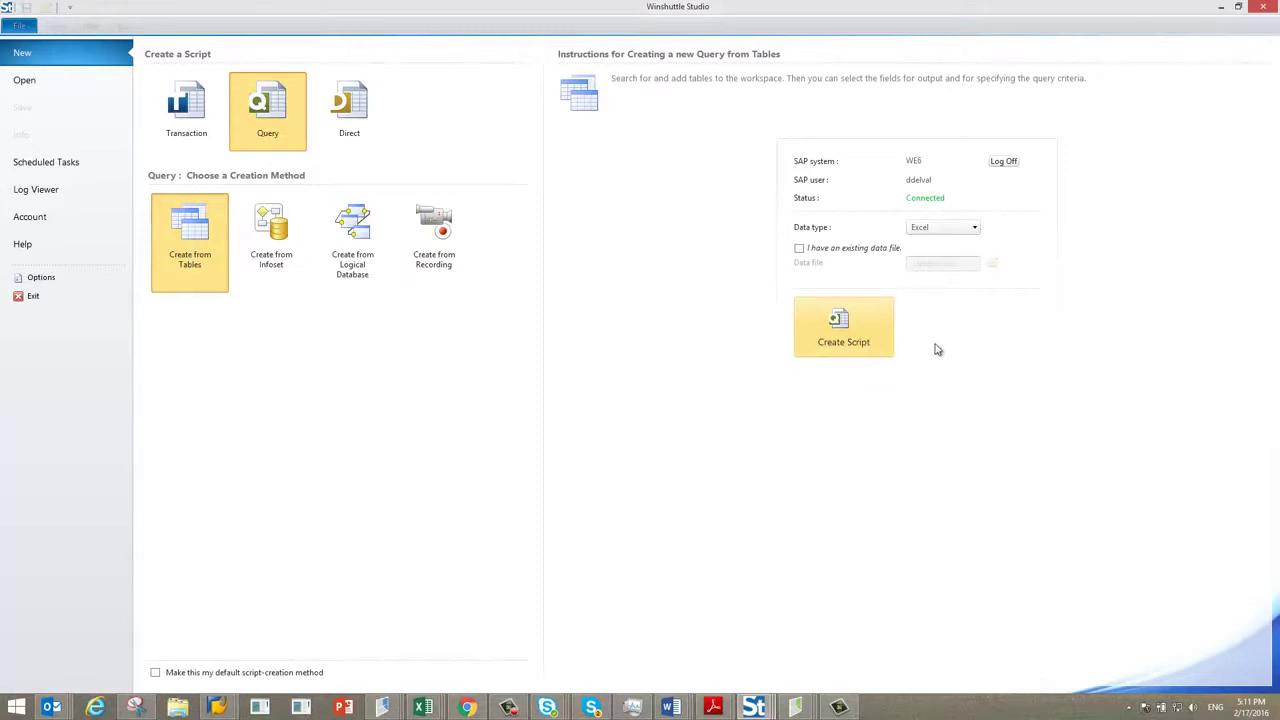
{"action": "left_click", "coordinate": [846, 335]}
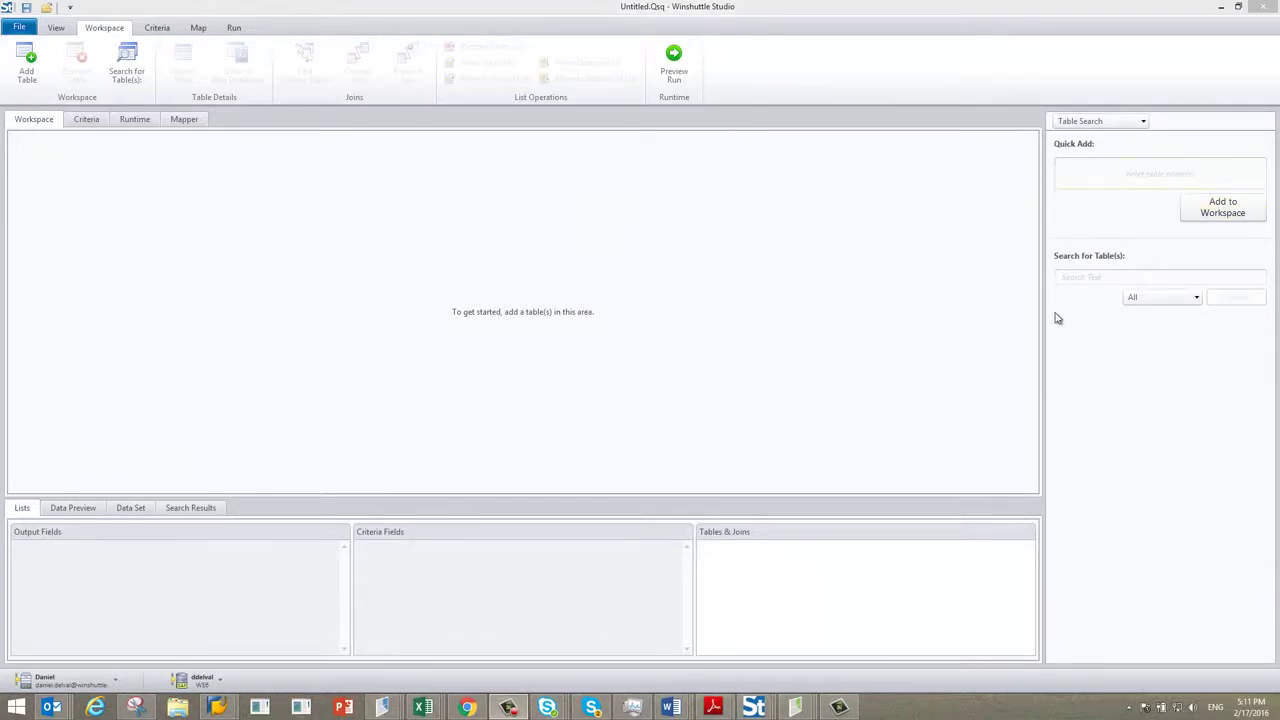
Look through the Data Dictionary and Query Text views of the new query.
{"action": "left_click", "coordinate": [1142, 122]}
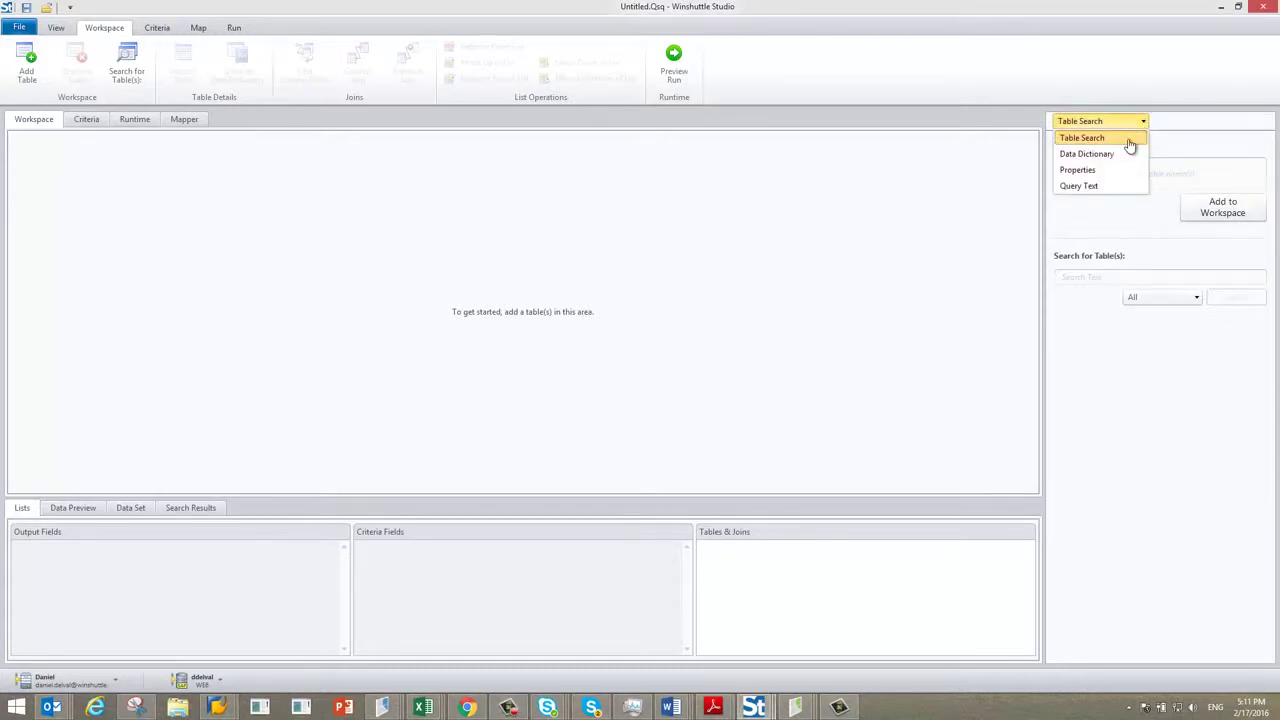
{"action": "left_click", "coordinate": [1118, 155]}
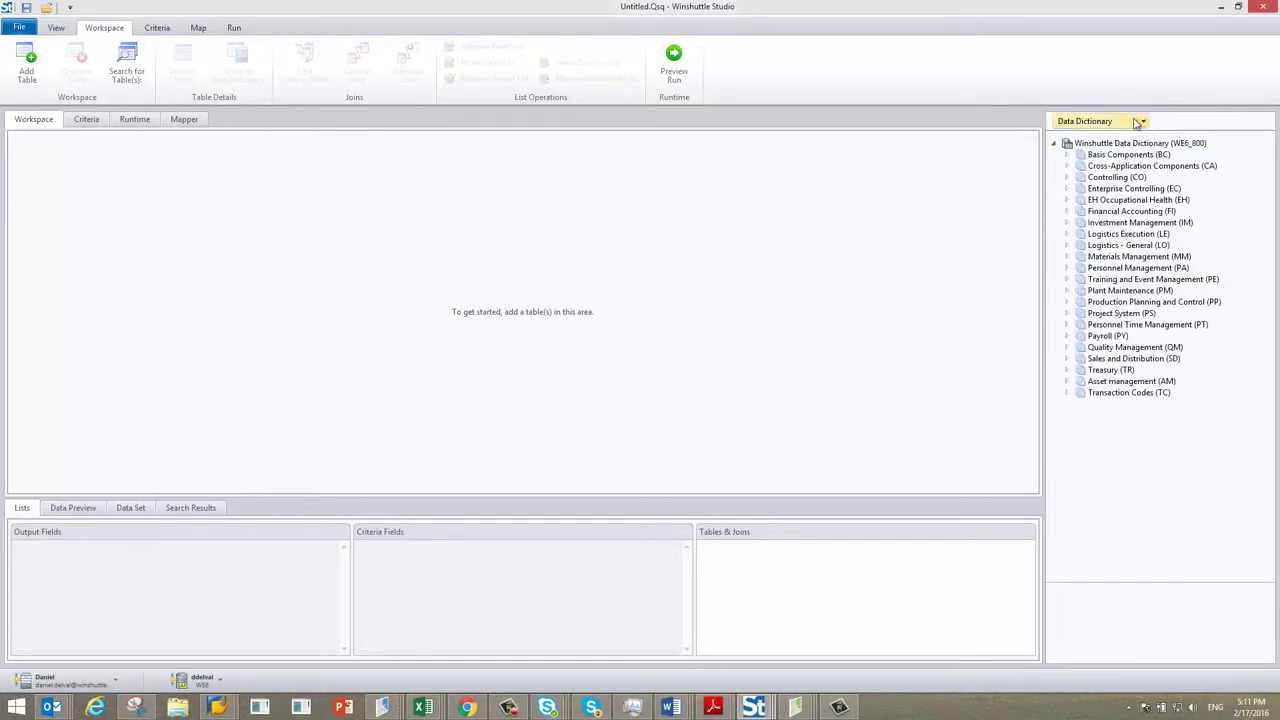
{"action": "left_click", "coordinate": [1128, 125]}
{"action": "left_click", "coordinate": [1108, 185]}
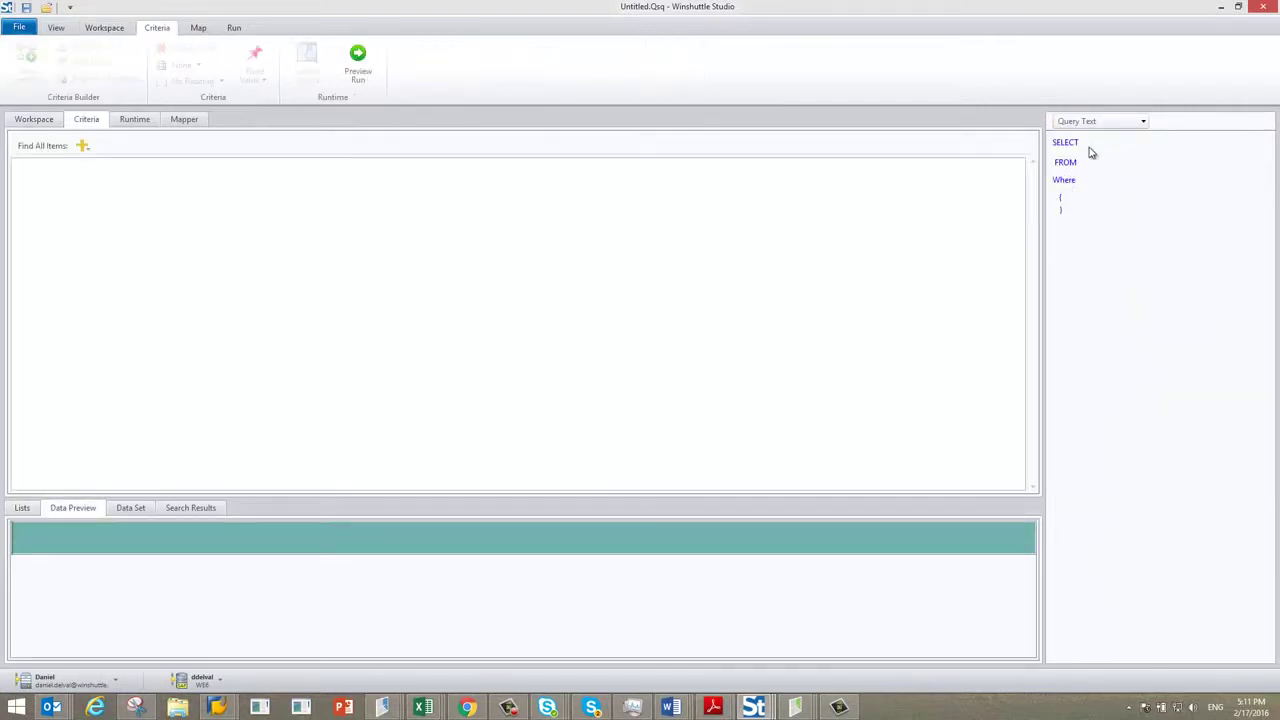
Return to Table Search and quick-add the BKPF table to the workspace.
{"action": "left_click", "coordinate": [1145, 122]}
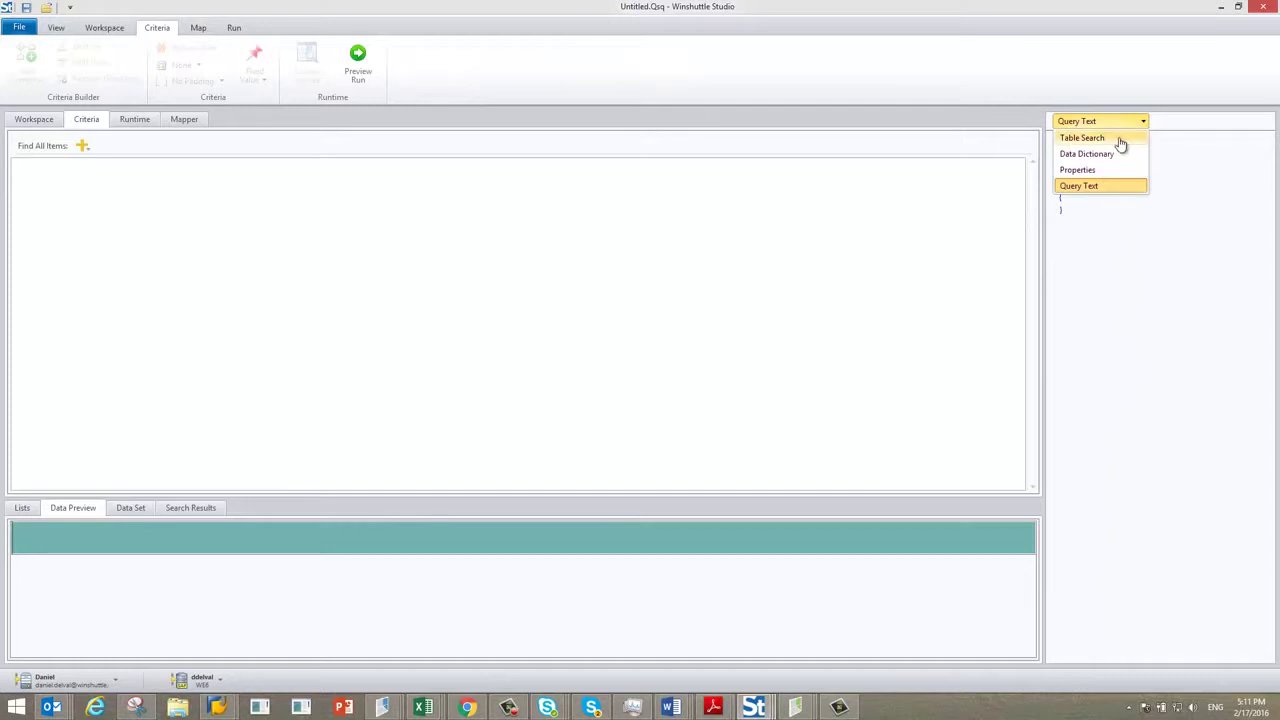
{"action": "left_click", "coordinate": [1121, 141]}
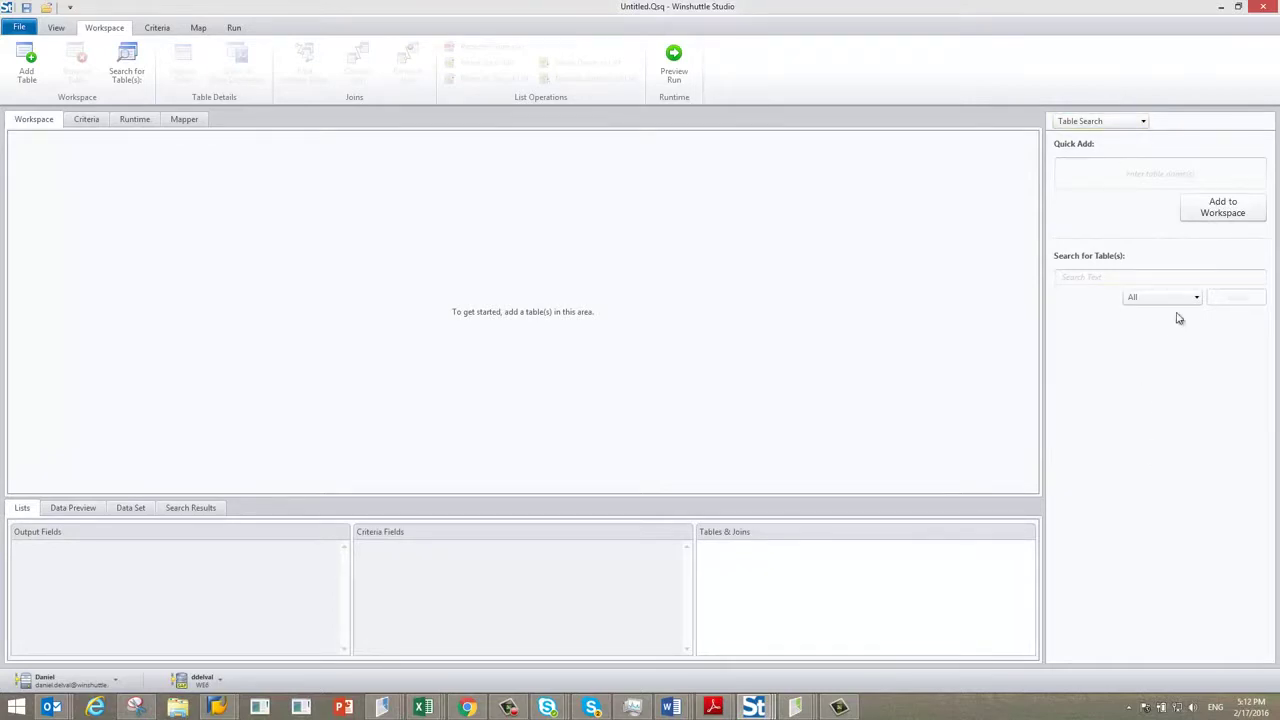
{"action": "left_click", "coordinate": [1136, 172]}
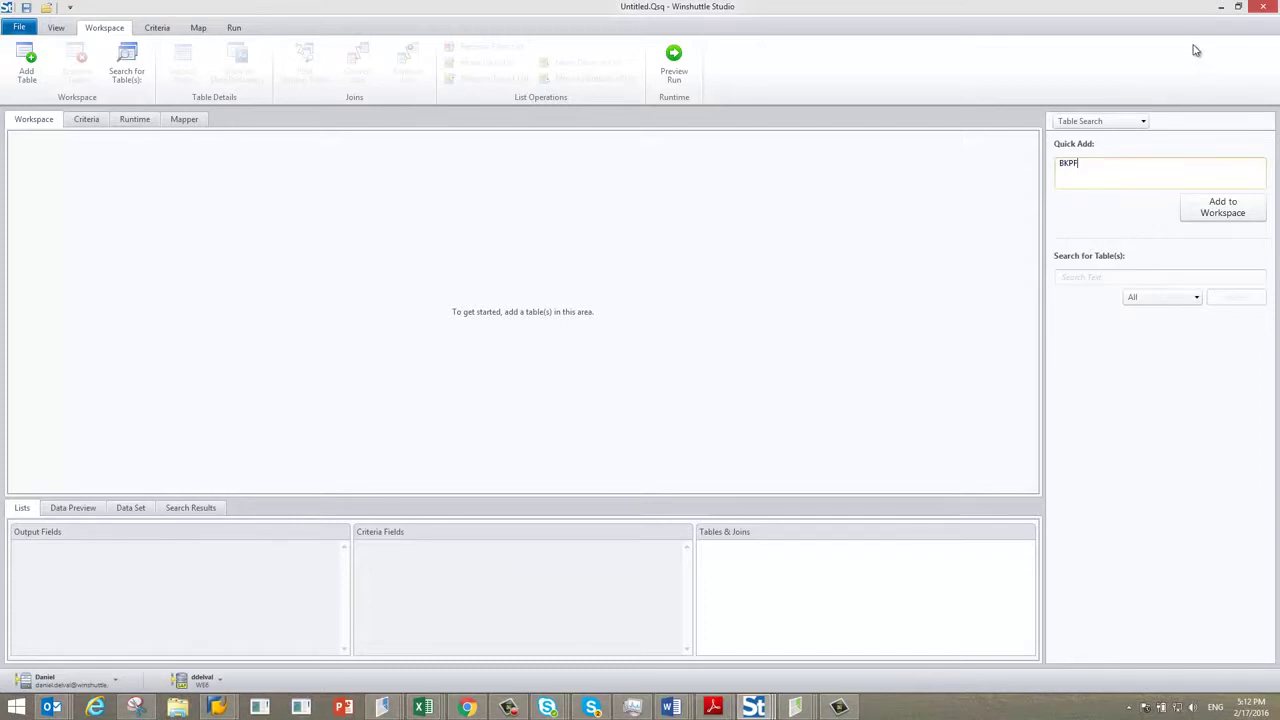
{"action": "left_click", "coordinate": [1222, 208]}
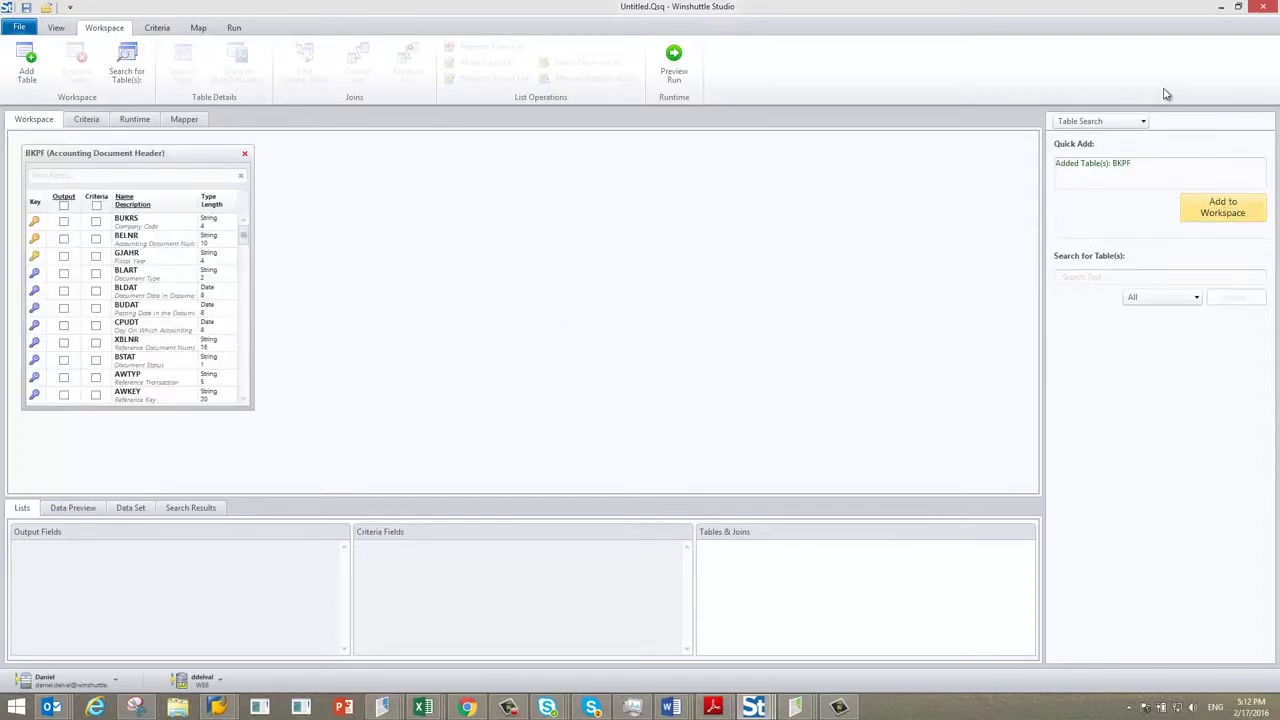
Show the Data Dictionary and examine its functional areas and the FB50|FB52 tables under Transaction Codes.
{"action": "left_click", "coordinate": [1143, 121]}
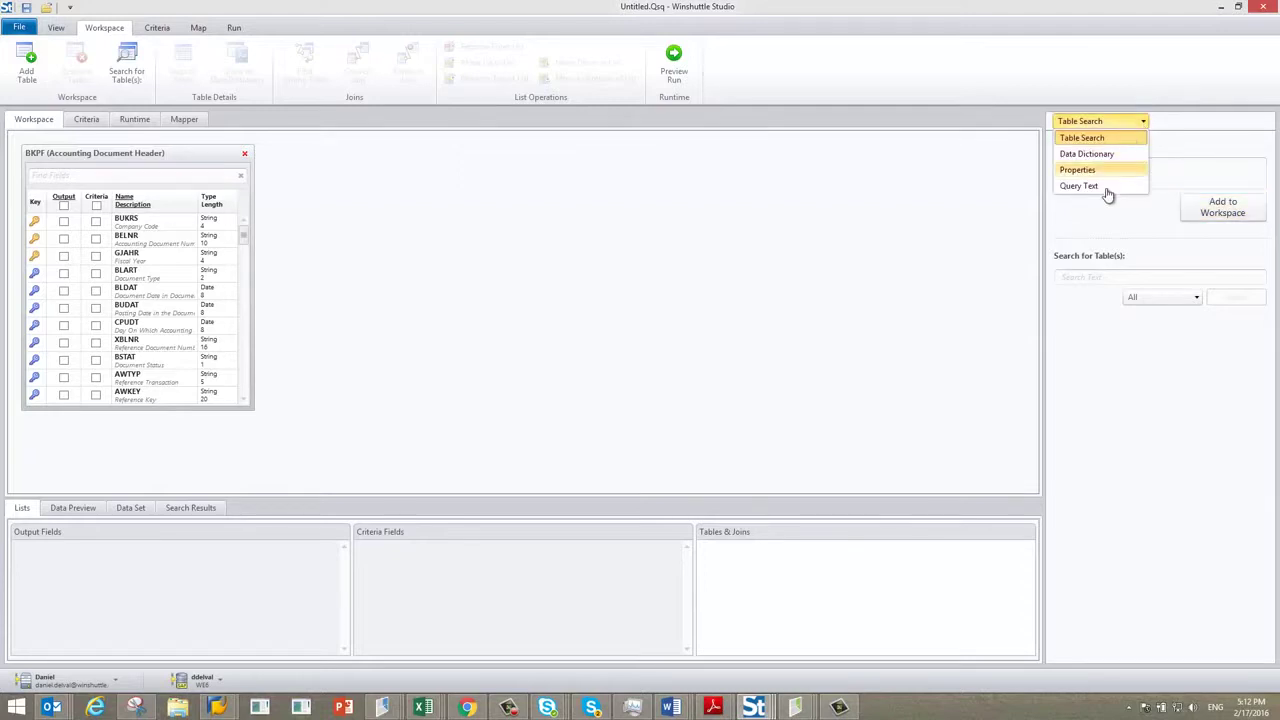
{"action": "left_click", "coordinate": [1110, 156]}
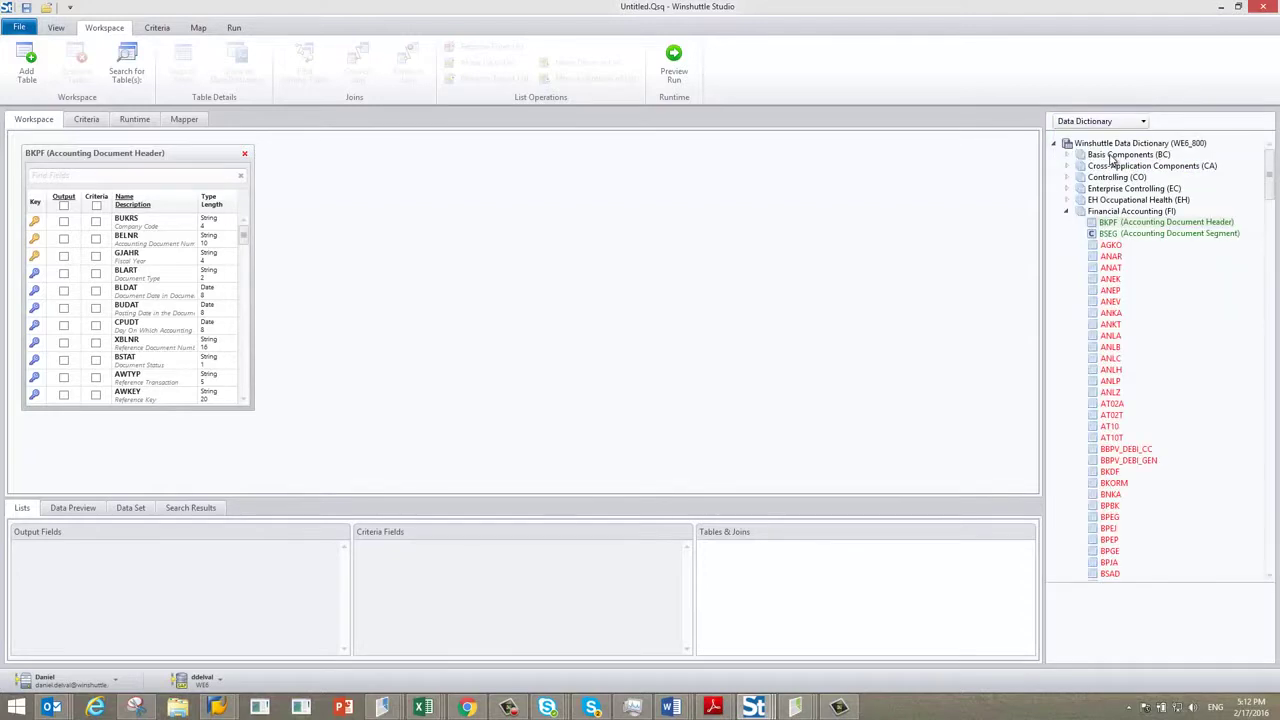
{"action": "left_click", "coordinate": [1069, 211]}
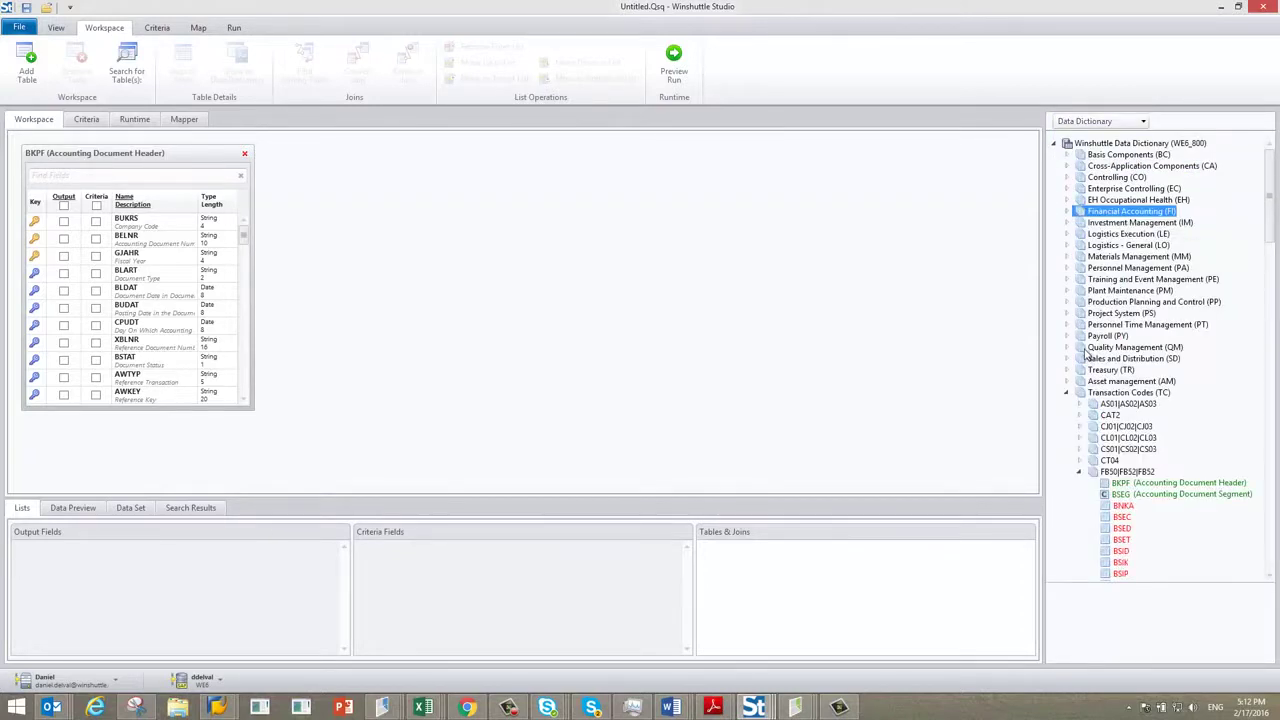
{"action": "left_click", "coordinate": [1067, 392]}
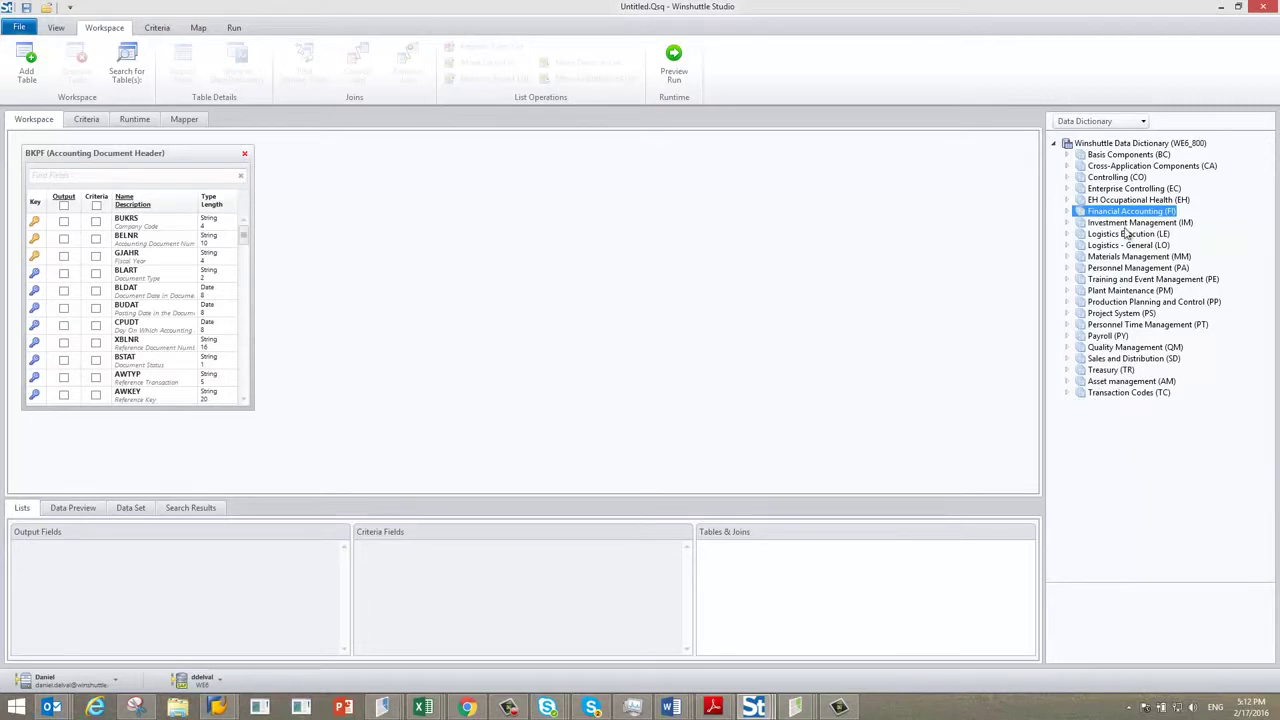
{"action": "left_click", "coordinate": [1122, 157]}
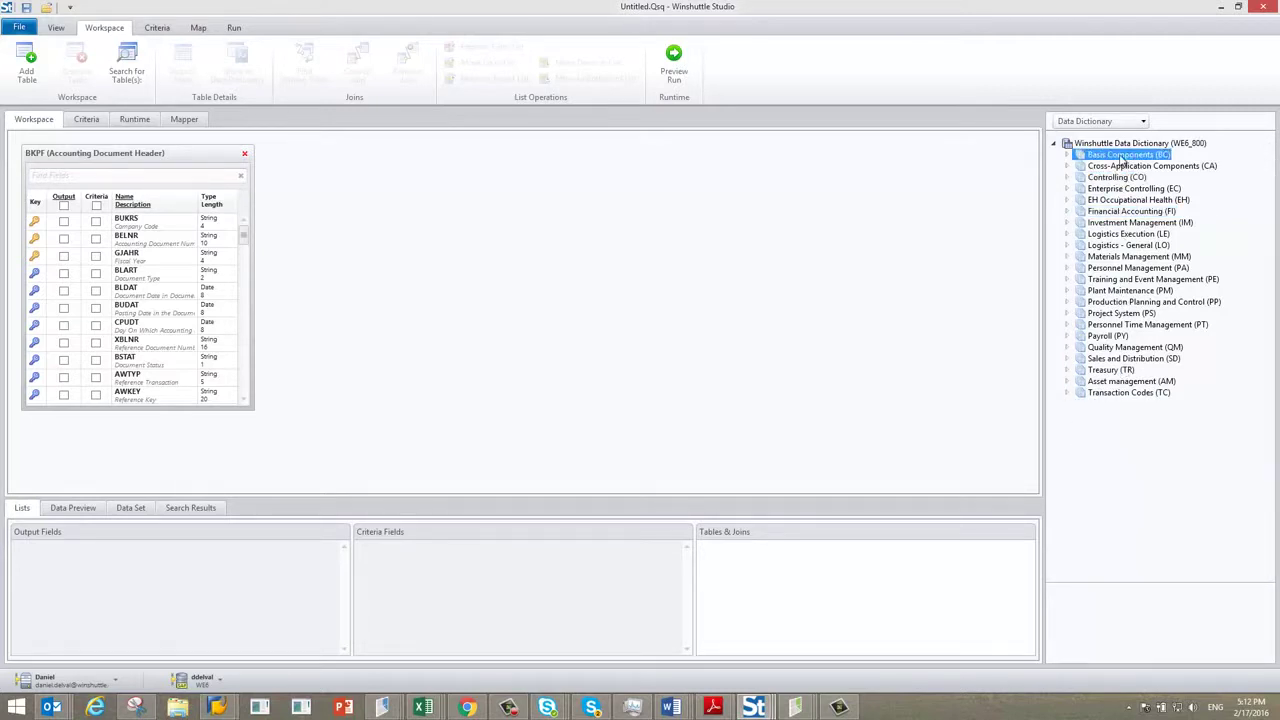
{"action": "left_click", "coordinate": [1122, 189]}
{"action": "left_click", "coordinate": [1122, 211]}
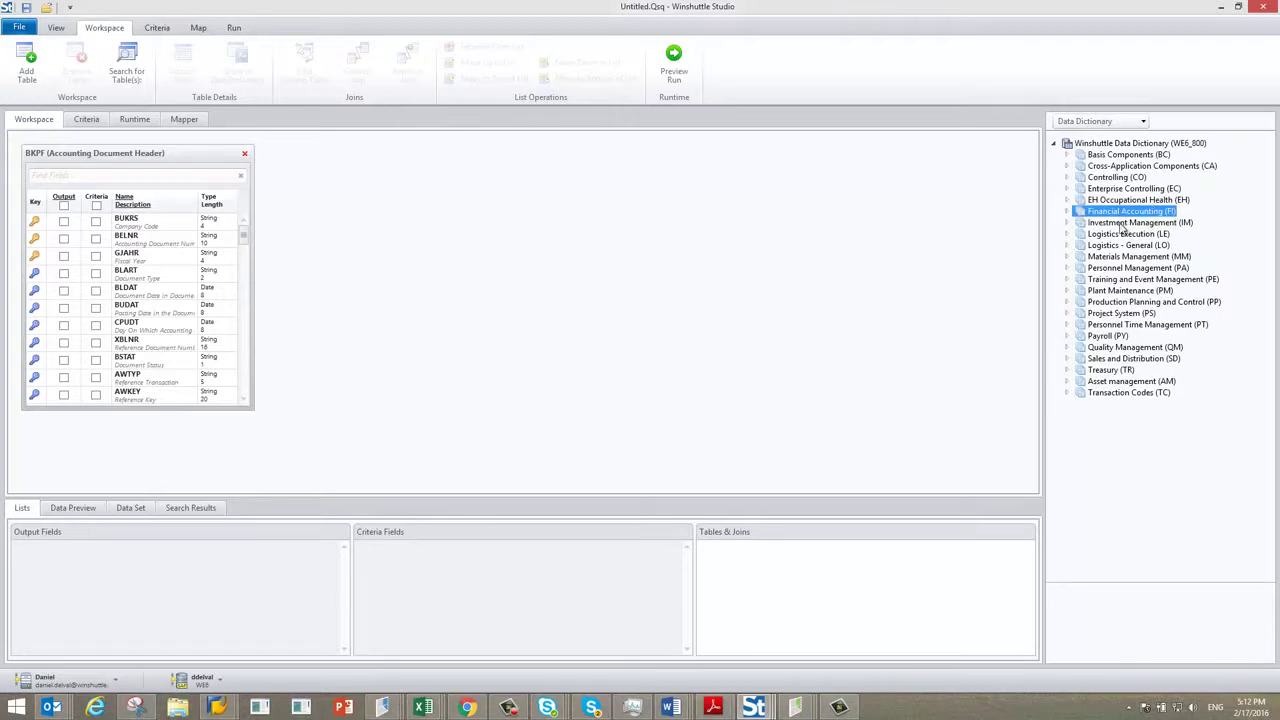
{"action": "left_click", "coordinate": [1128, 314]}
{"action": "left_click", "coordinate": [1136, 394]}
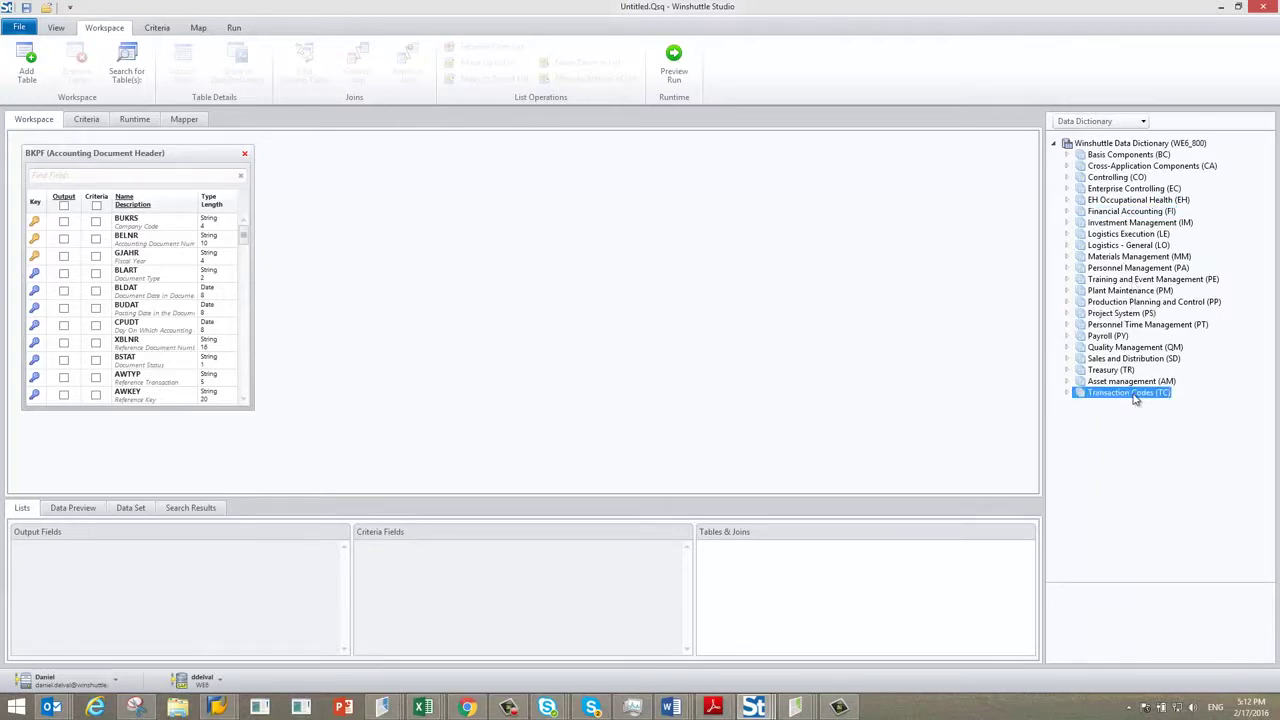
{"action": "left_click", "coordinate": [1067, 393]}
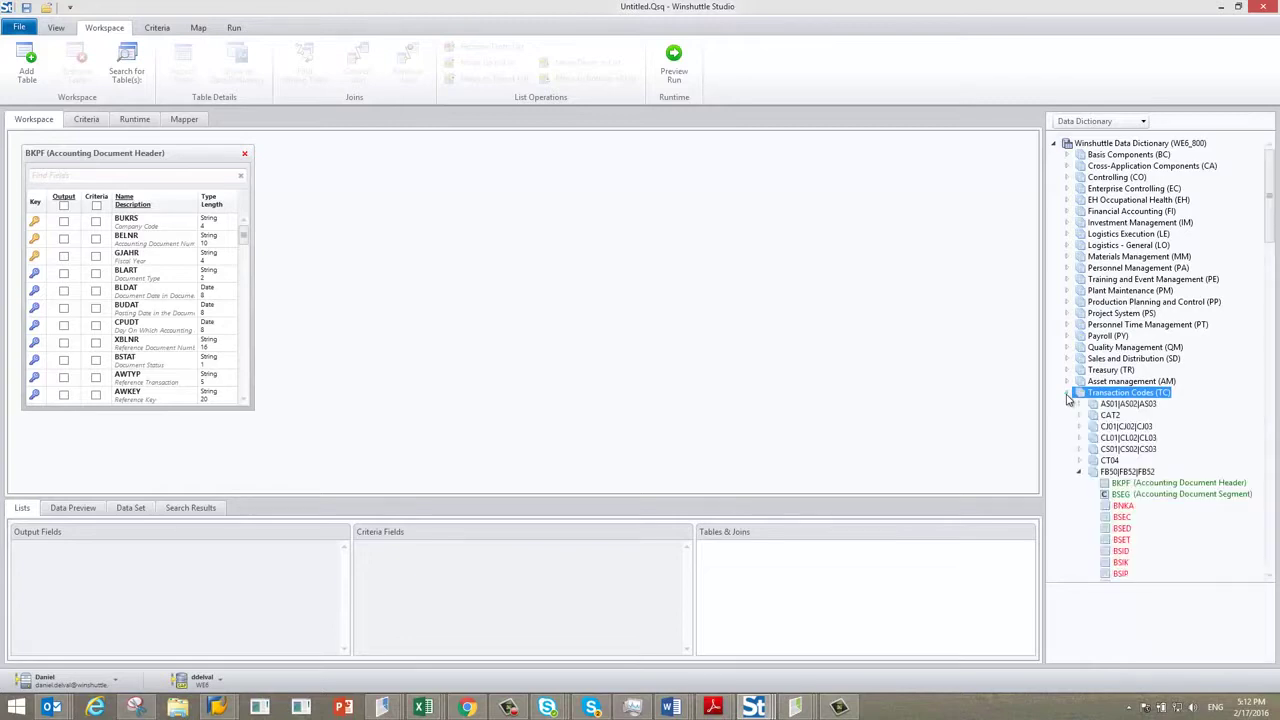
{"action": "left_click", "coordinate": [1123, 472]}
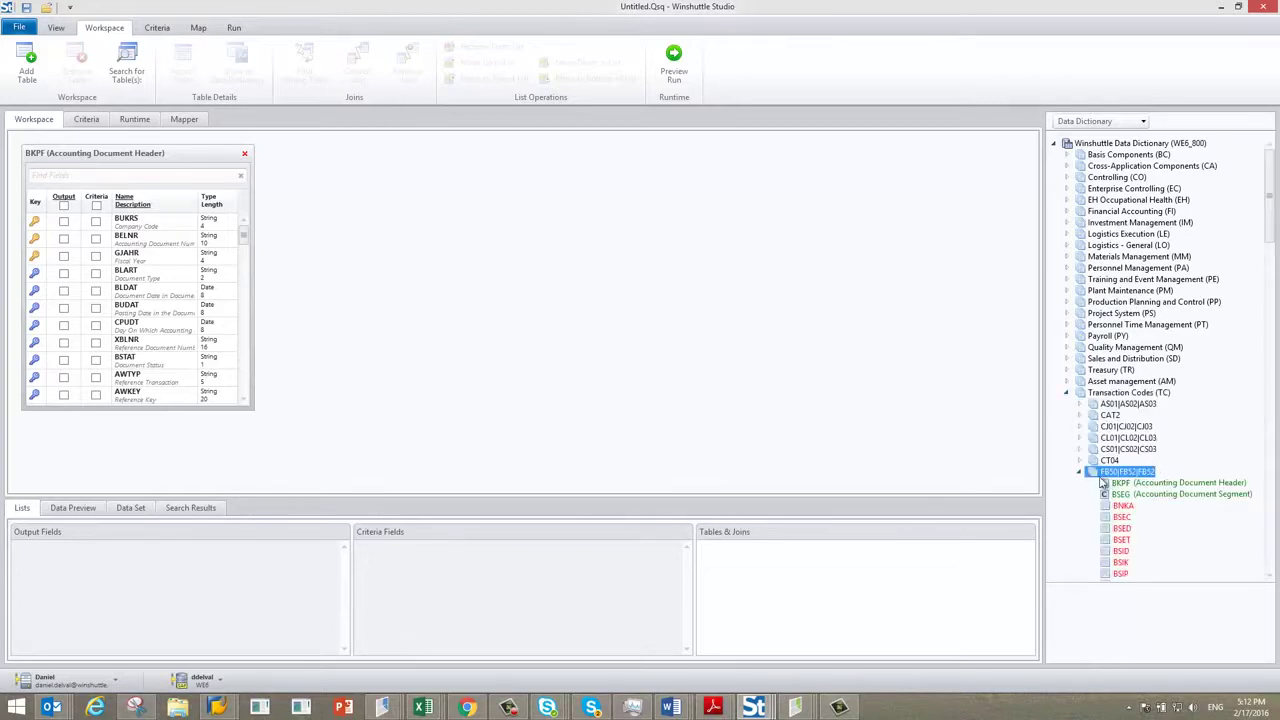
{"action": "left_click", "coordinate": [1067, 393]}
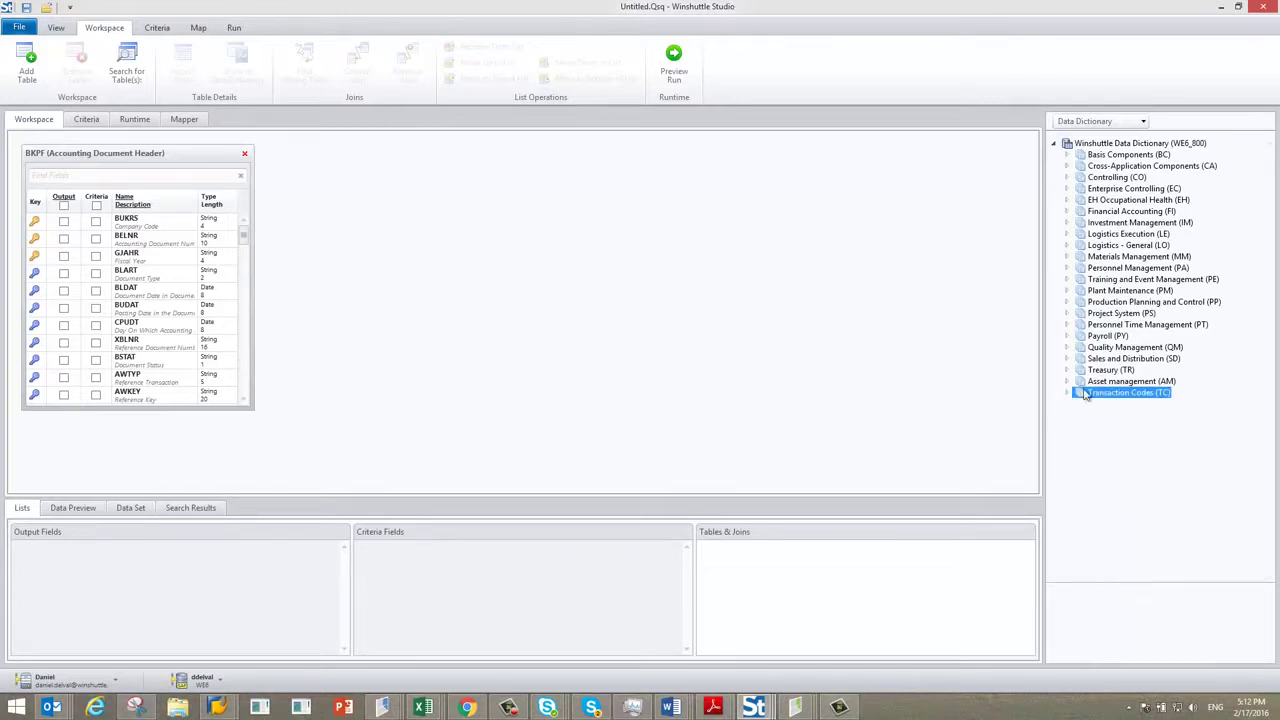
Add the BSEG table from Financial Accounting to the workspace and move it farther away from BKPF.
{"action": "left_click", "coordinate": [1067, 212]}
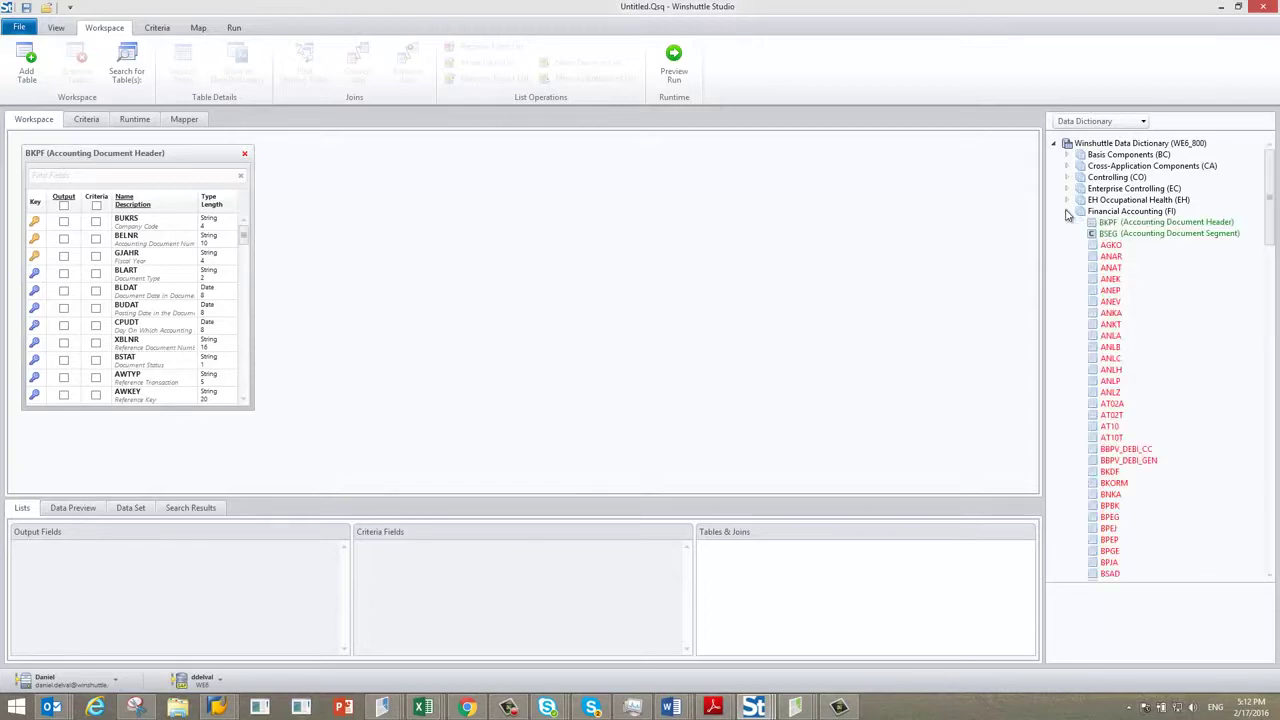
{"action": "left_click", "coordinate": [1128, 234]}
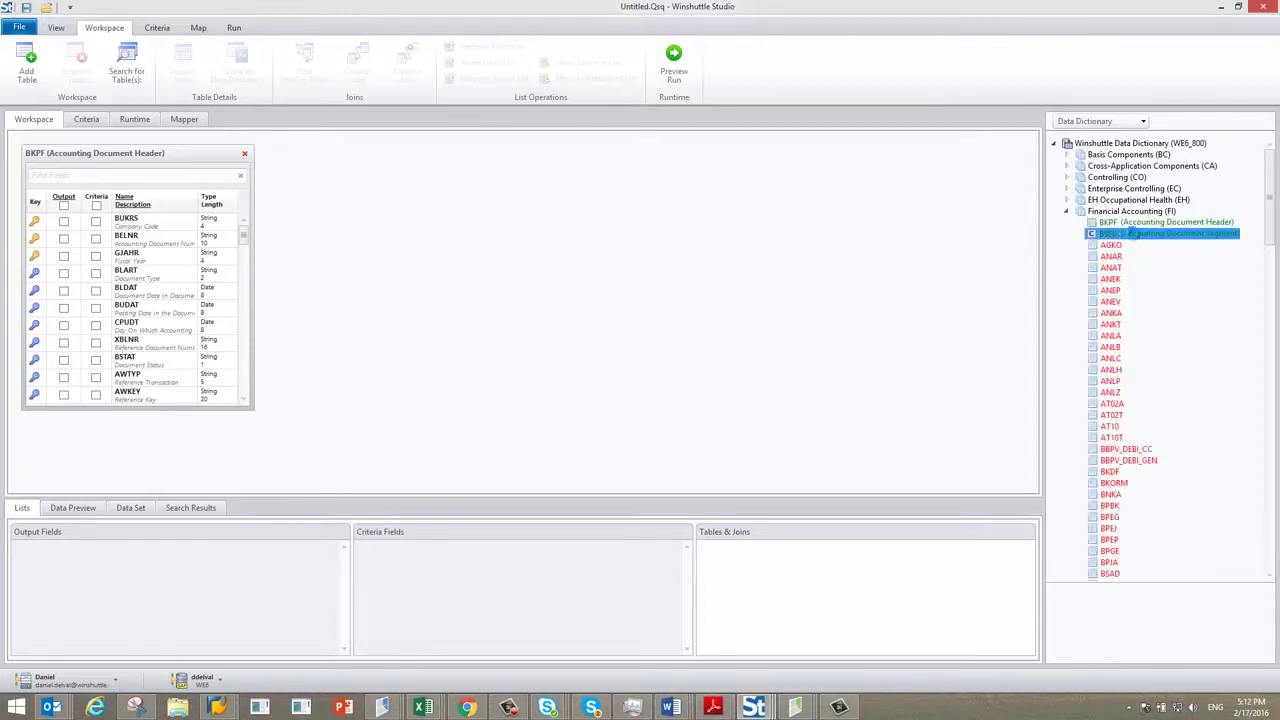
{"action": "double_click", "coordinate": [1133, 234]}
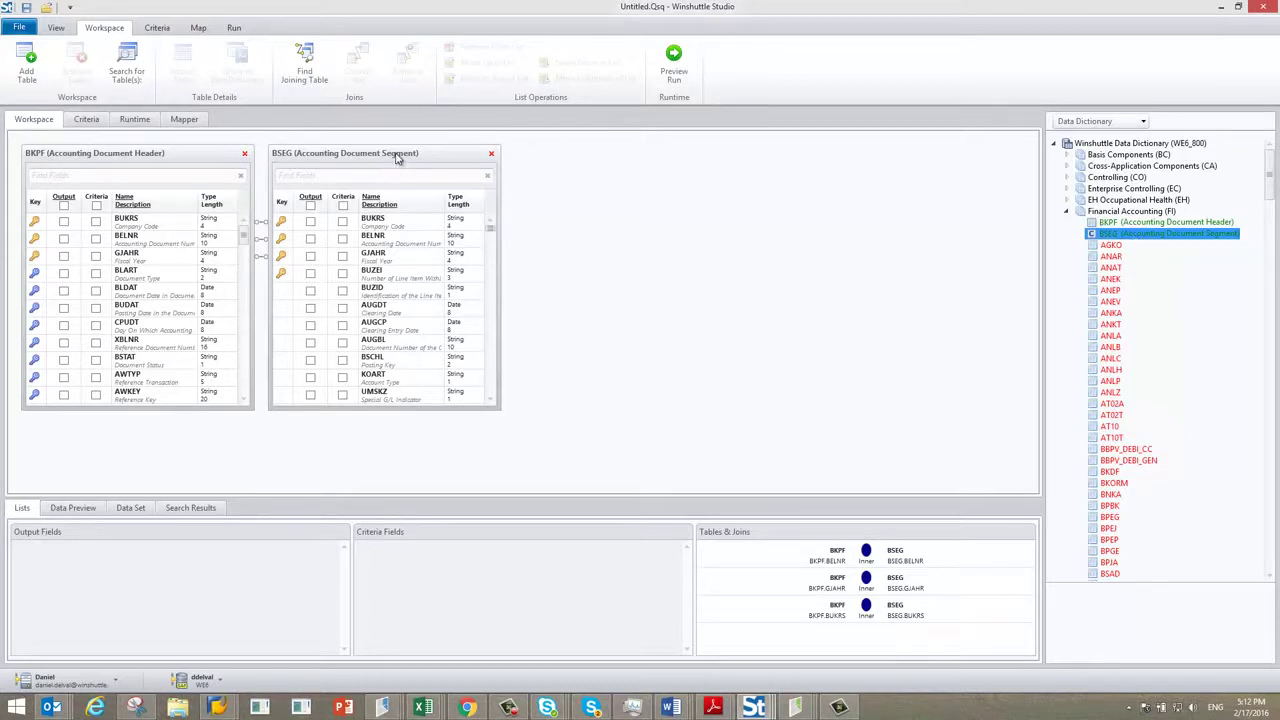
{"action": "left_click_drag", "start_coordinate": [442, 162], "coordinate": [686, 168]}
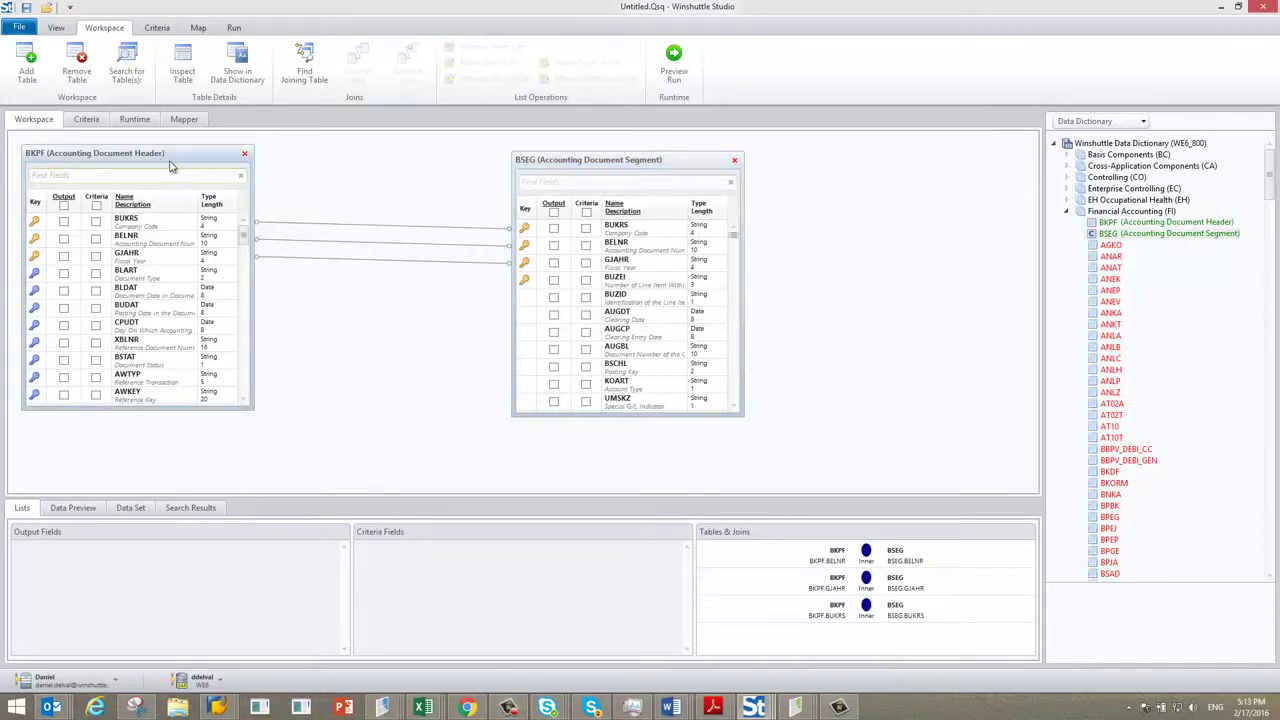
Inspect the BKPF table and mark BUKRS, BELNR, GJAHR and BLART as output fields.
{"action": "left_click", "coordinate": [183, 78]}
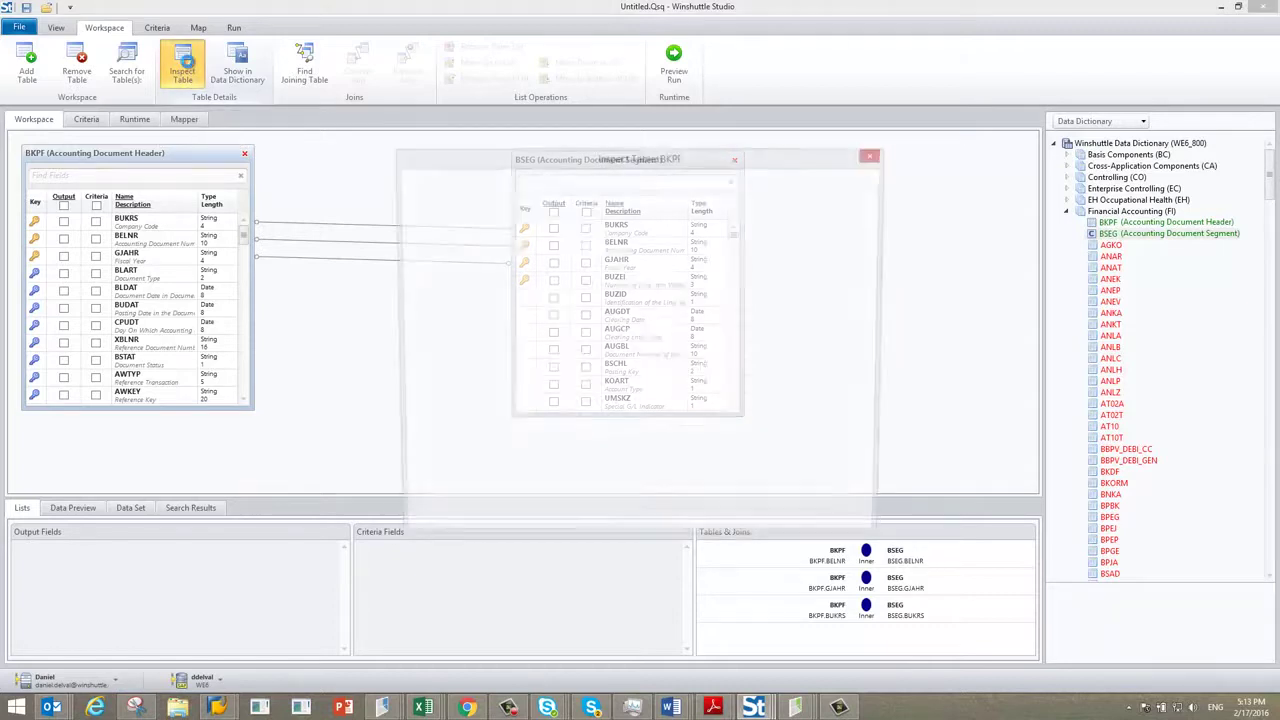
{"action": "left_click_drag", "start_coordinate": [638, 160], "coordinate": [600, 133]}
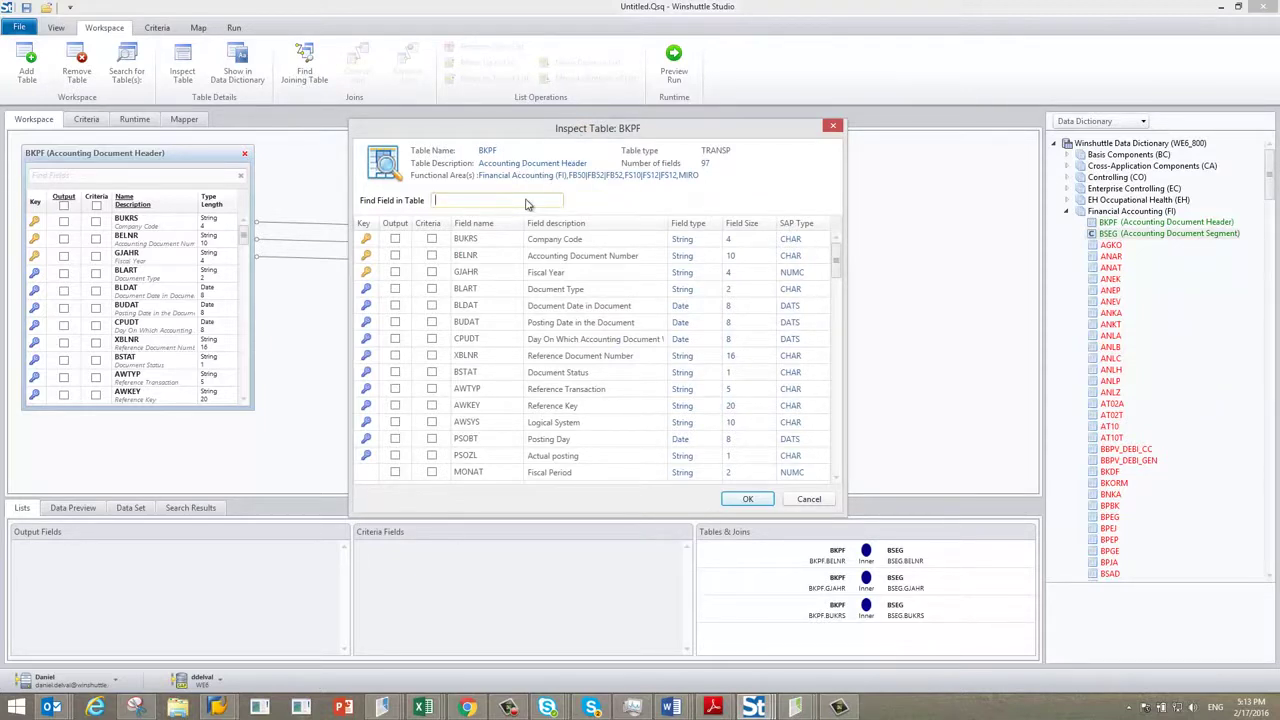
{"action": "left_click", "coordinate": [527, 202]}
{"action": "left_click", "coordinate": [395, 240]}
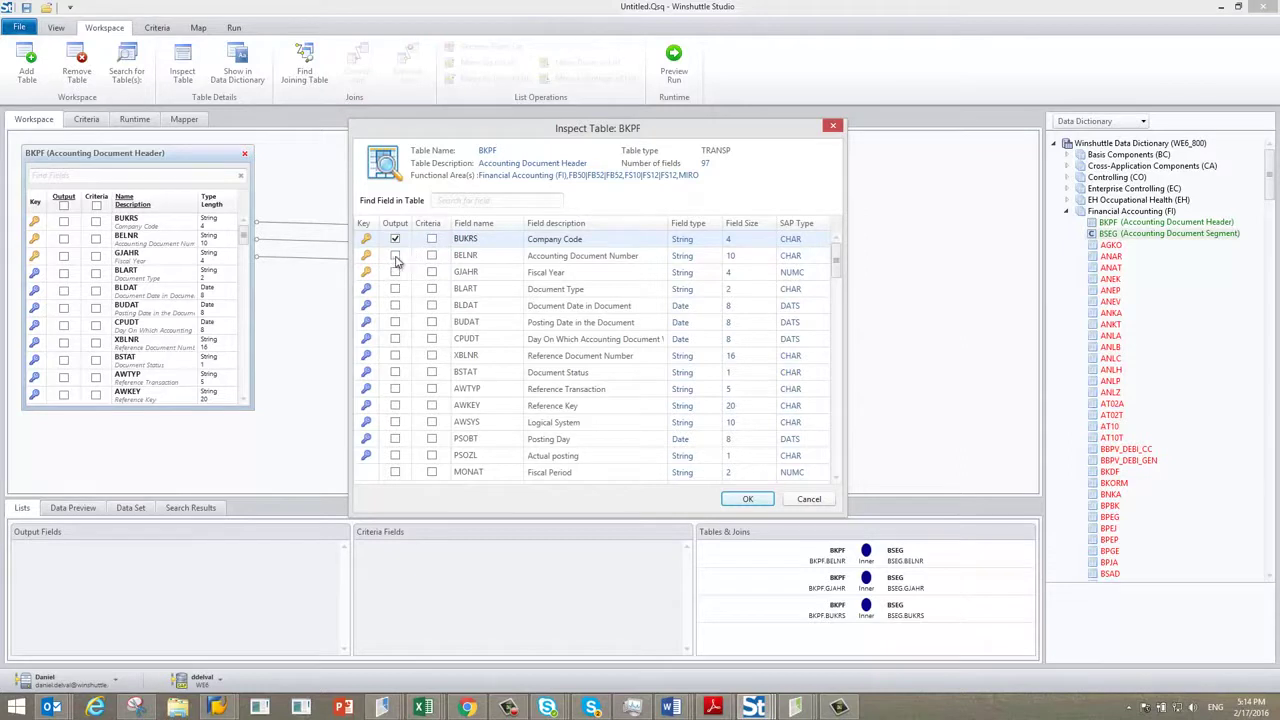
{"action": "left_click", "coordinate": [395, 256]}
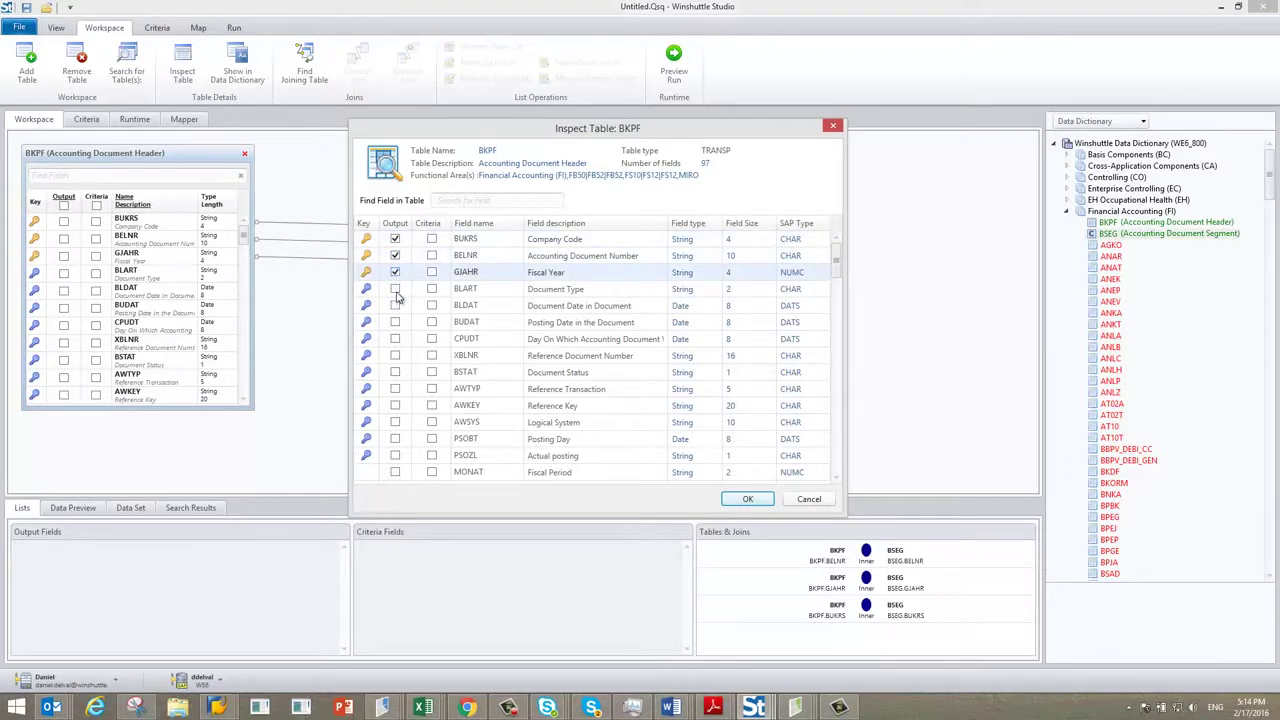
{"action": "left_click", "coordinate": [395, 289]}
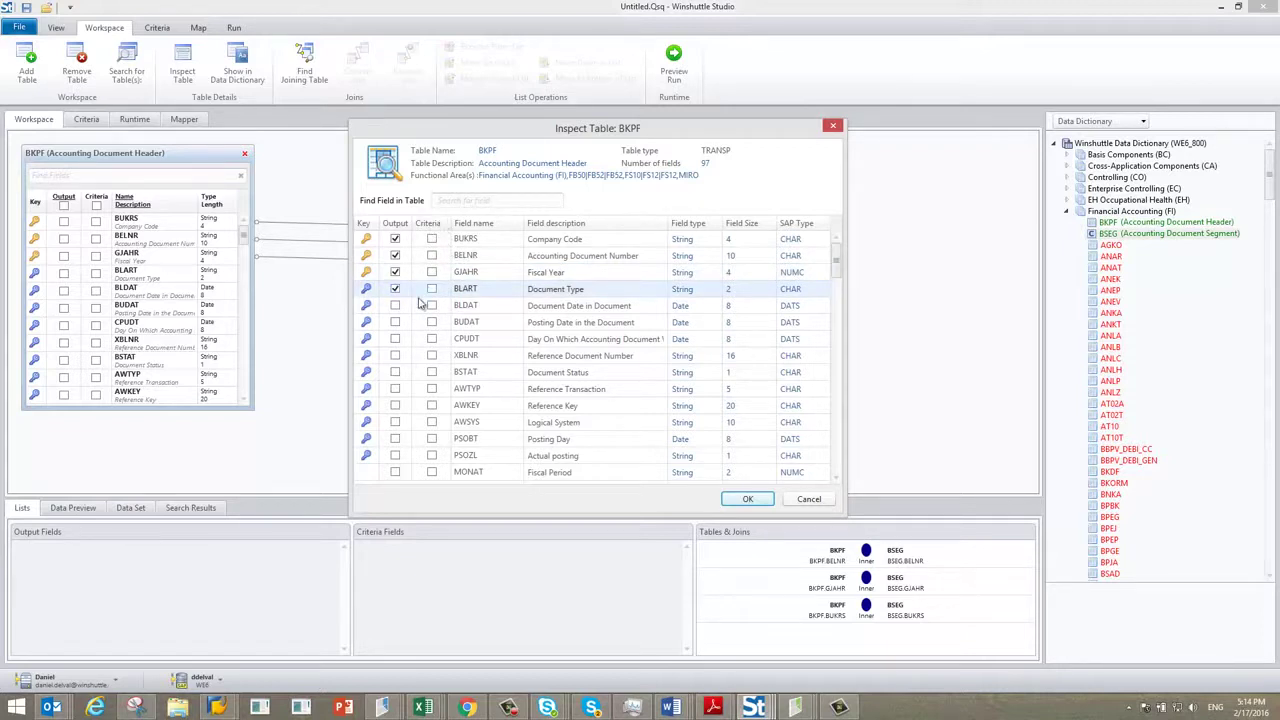
Mark BUKRS, BELNR and GJAHR as criteria, and set BUDAT as both output and criteria.
{"action": "left_click", "coordinate": [432, 240]}
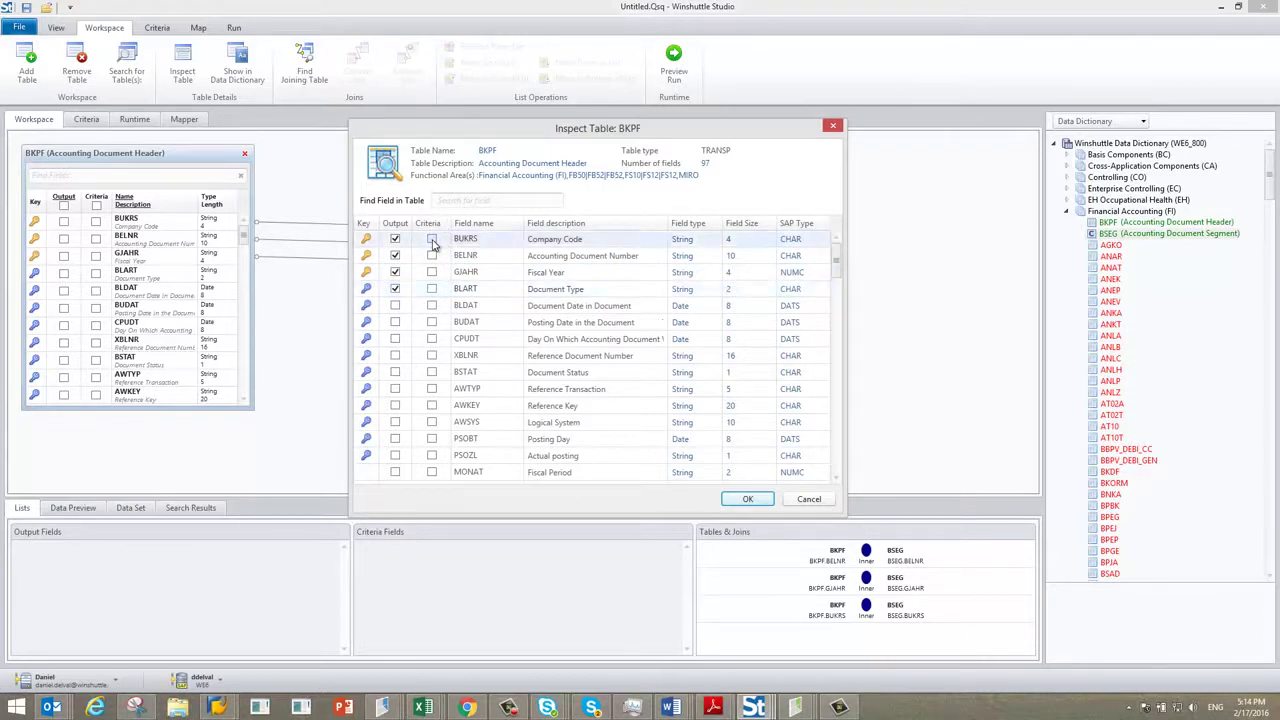
{"action": "left_click", "coordinate": [432, 257]}
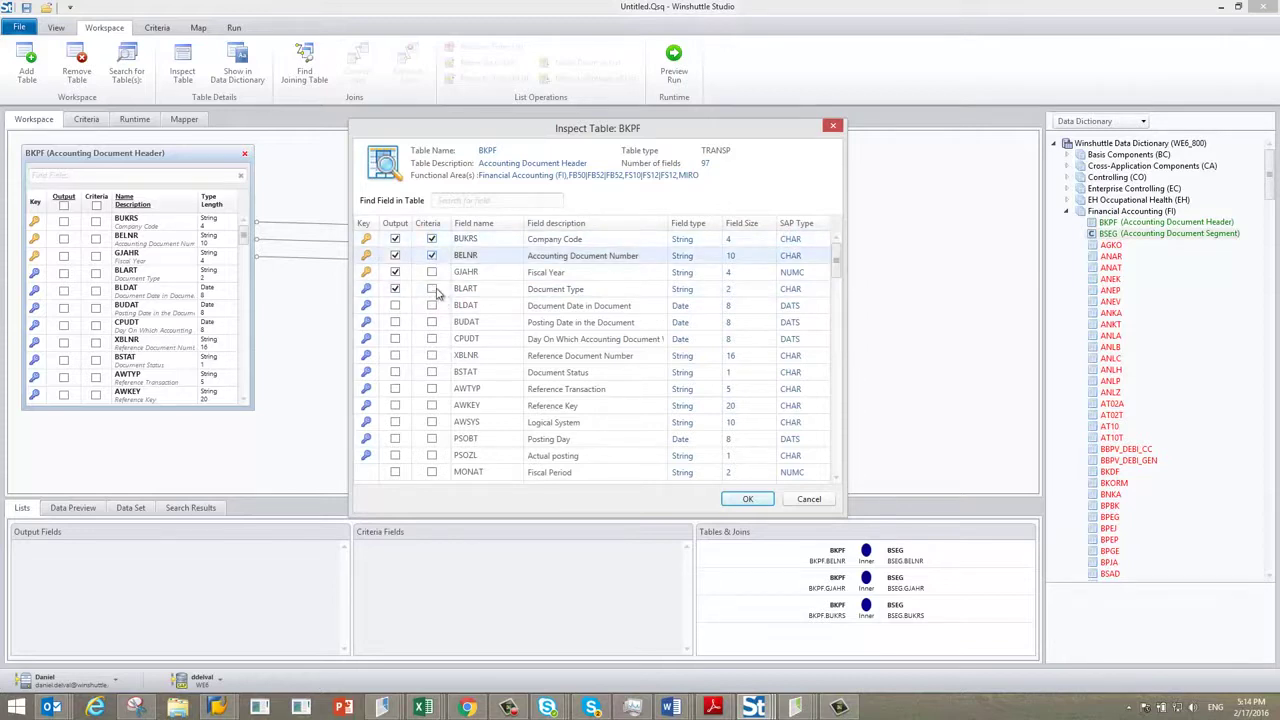
{"action": "left_click", "coordinate": [432, 274]}
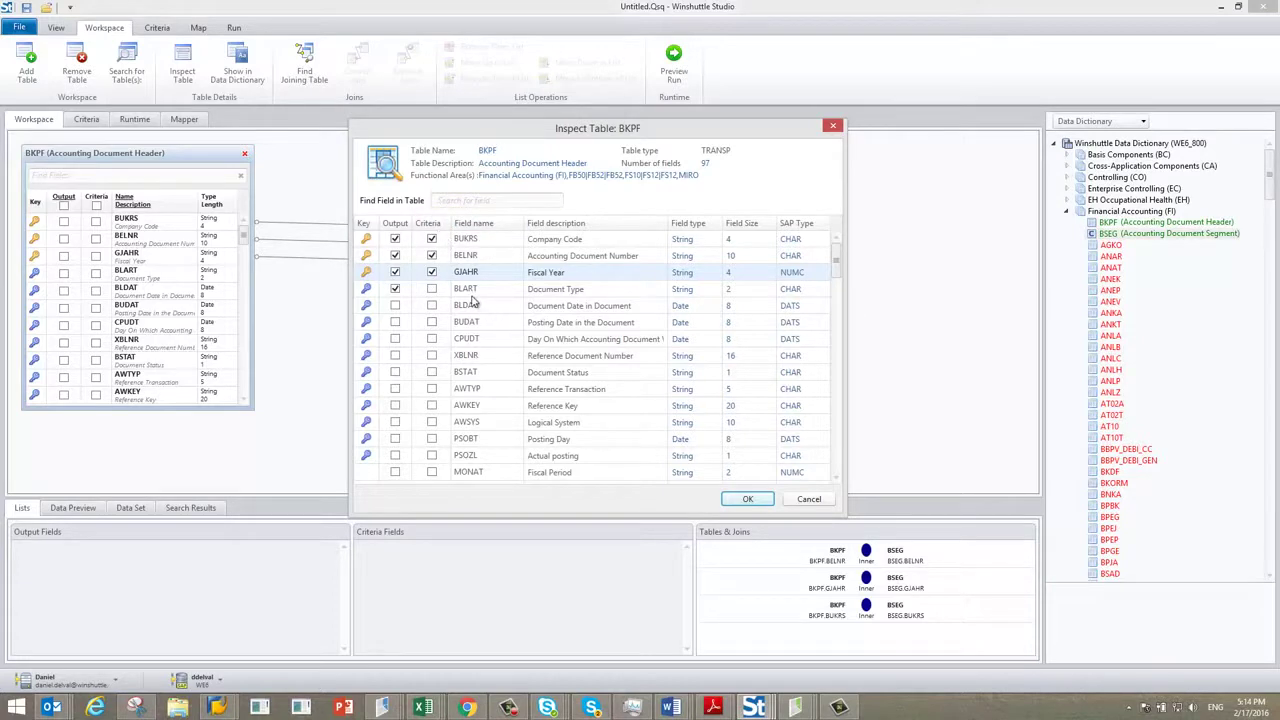
{"action": "left_click", "coordinate": [395, 322]}
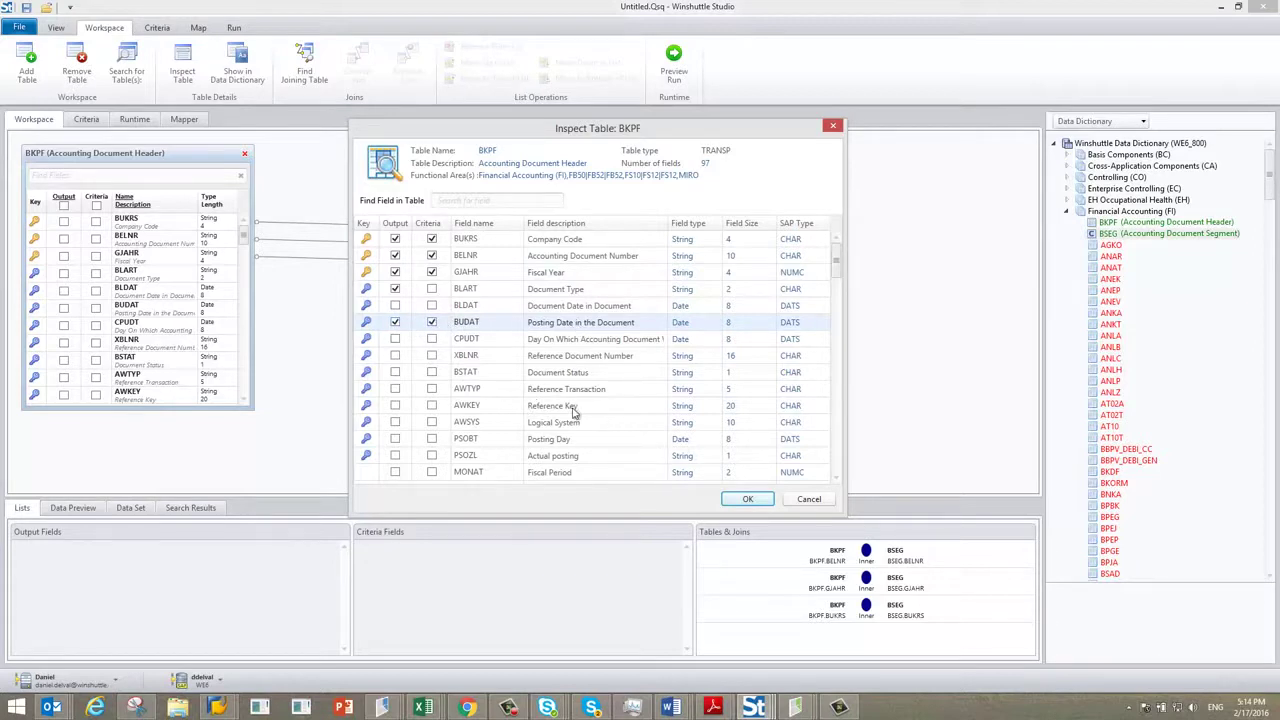
Find the User Name (USNAM) and Currency Key (WAERS) fields, mark them as output, and clear the "currency" search.
{"action": "left_click", "coordinate": [490, 204]}
{"action": "left_click", "coordinate": [395, 239]}
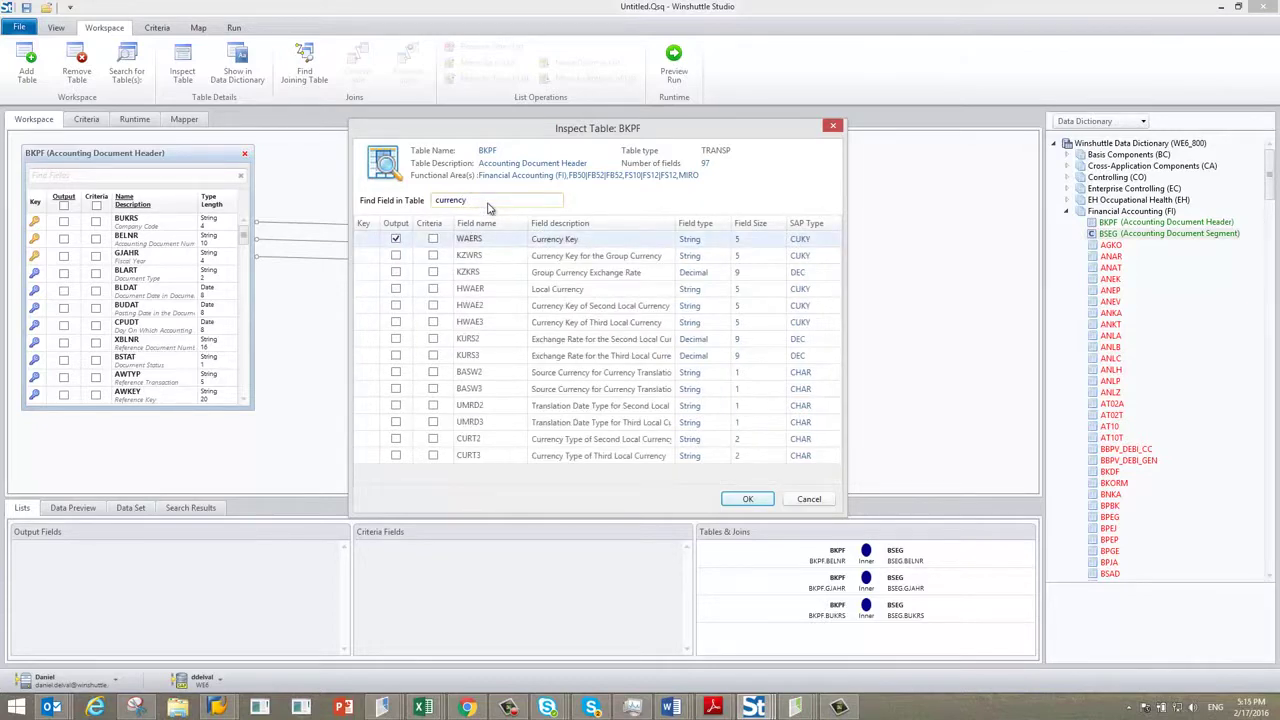
{"action": "key", "text": "BackSpace"}
{"action": "key", "text": "BackSpace"}
{"action": "key", "text": "BackSpace"}
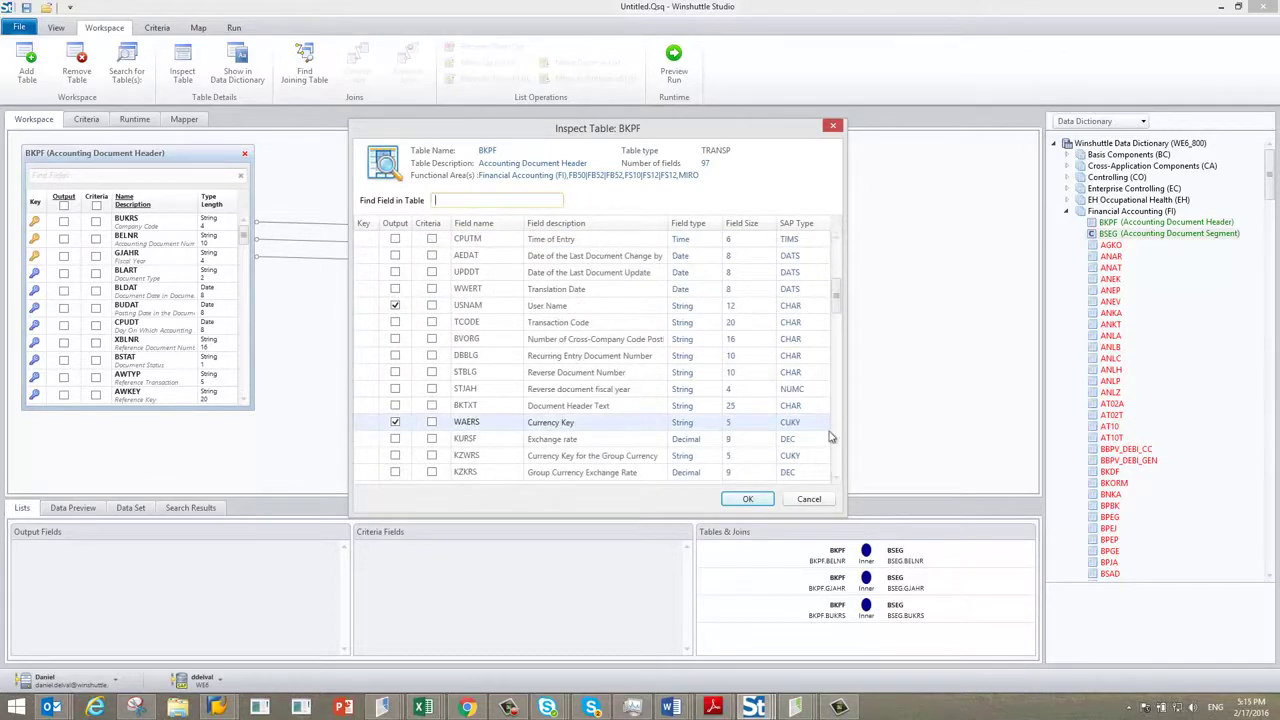
Apply the field selections for the BKPF table and move the BSEG table up beside it in the workspace.
{"action": "scroll", "coordinate": [838, 420], "scroll_direction": "down", "scroll_amount": 6}
{"action": "scroll", "coordinate": [838, 340], "scroll_direction": "up", "scroll_amount": 8}
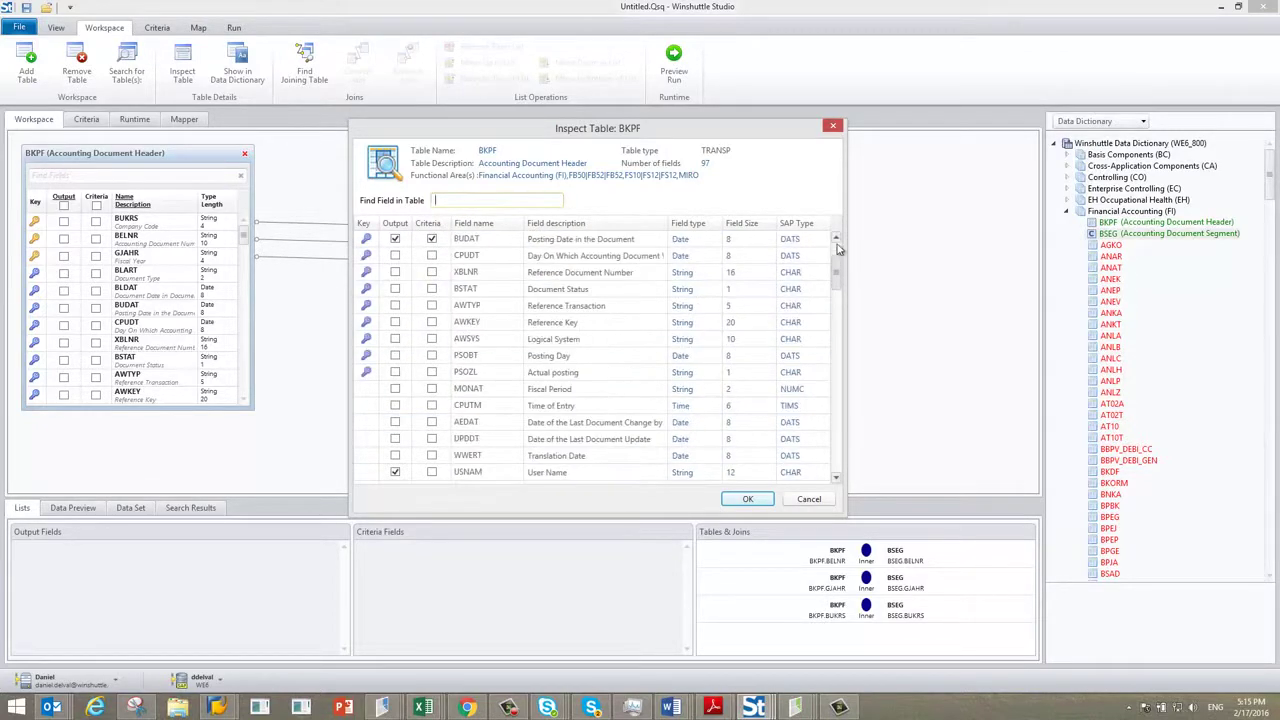
{"action": "left_click", "coordinate": [748, 498]}
{"action": "left_click_drag", "start_coordinate": [671, 208], "coordinate": [671, 162]}
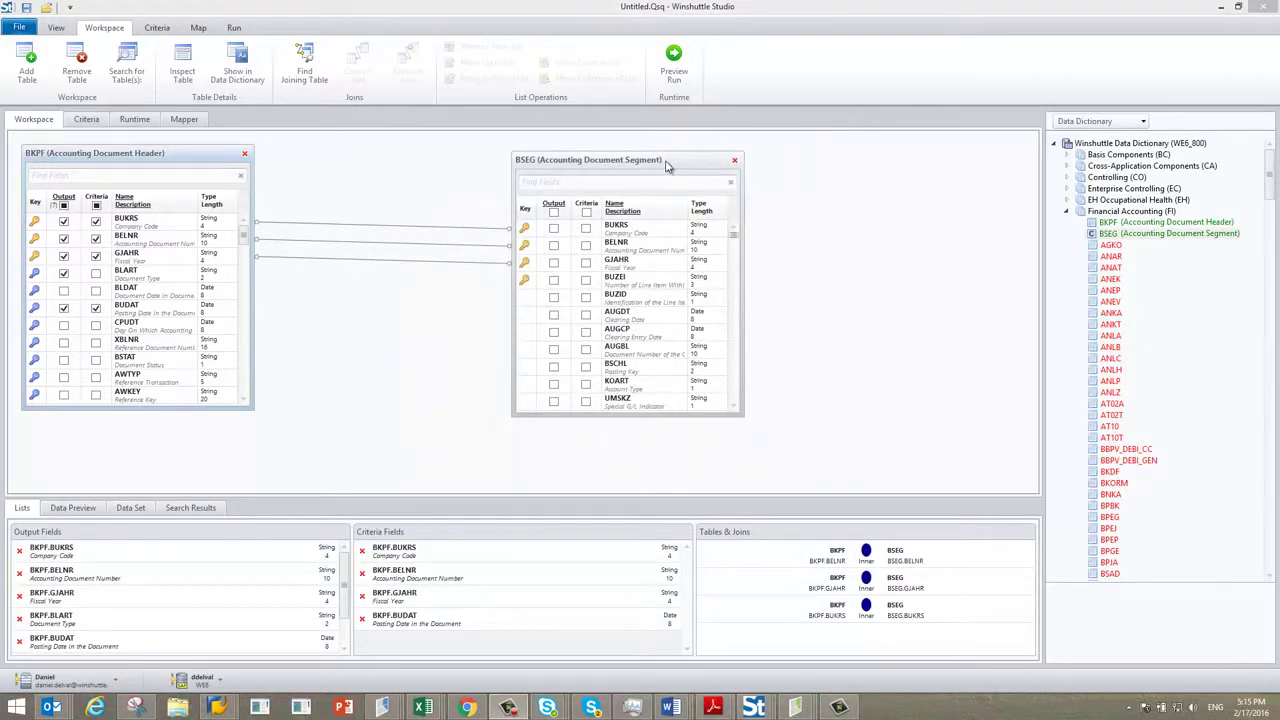
Inspect the BSEG table and mark the line item number (BUZEI) and Posting Key (BSCHL) as output fields.
{"action": "right_click", "coordinate": [614, 166]}
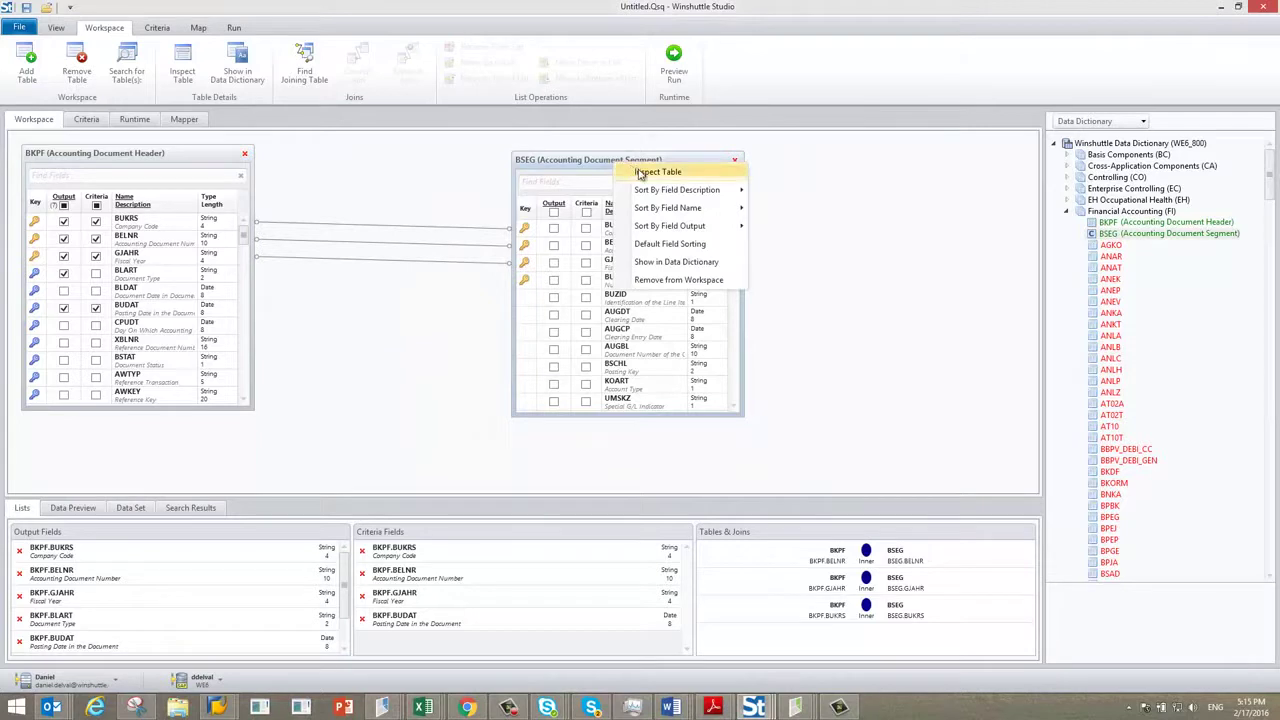
{"action": "left_click", "coordinate": [637, 171]}
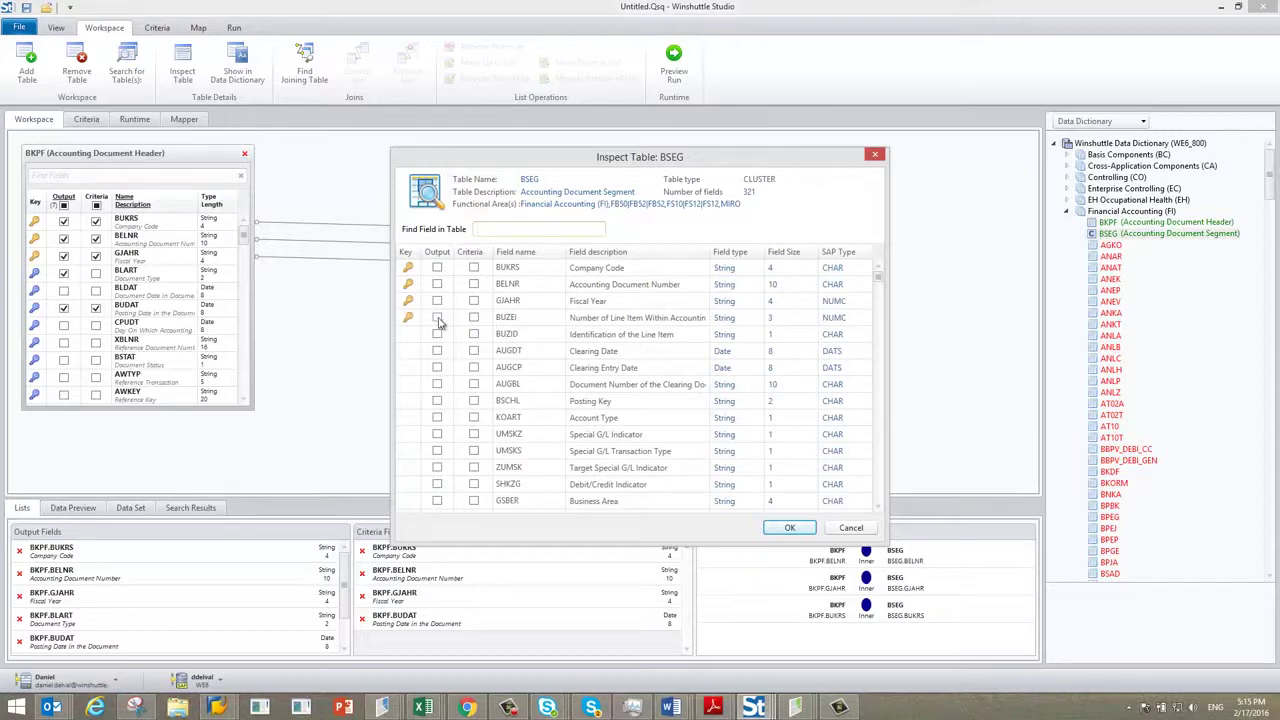
{"action": "left_click", "coordinate": [437, 317]}
{"action": "left_click", "coordinate": [437, 401]}
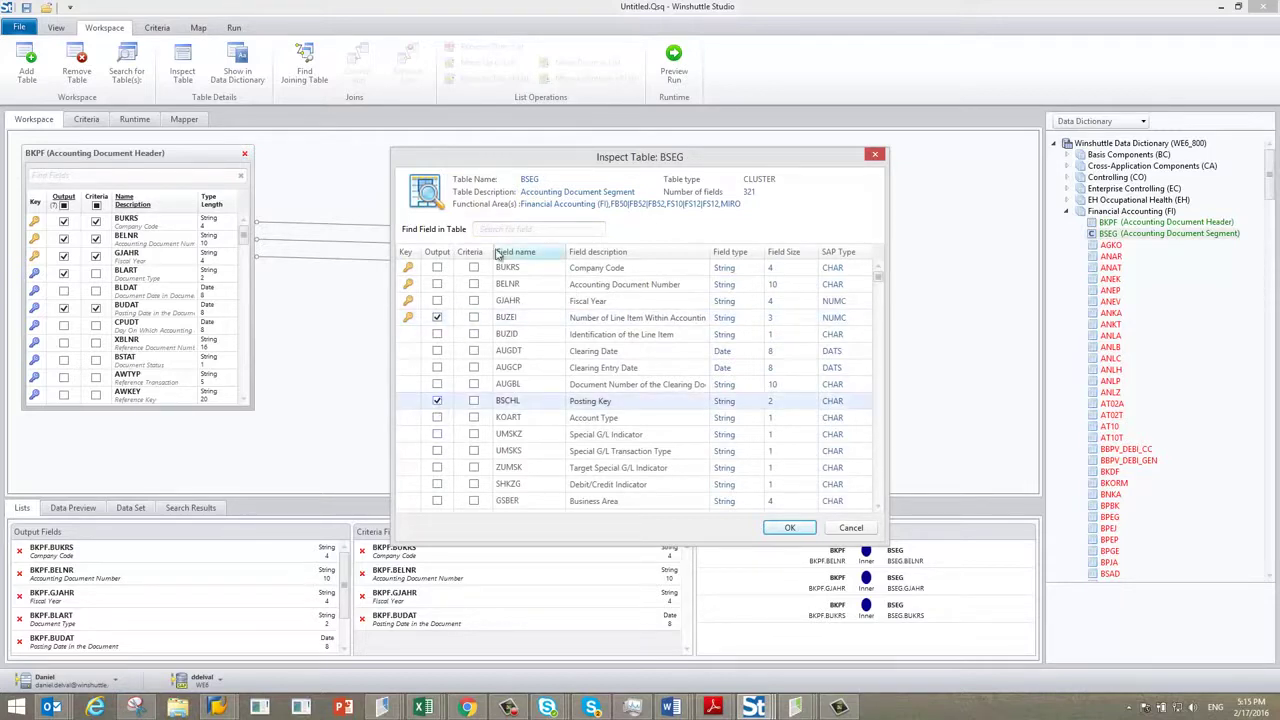
Search BSEG for "account" and "amount", mark SAKNR and WRBTR as output fields, and apply the selections.
{"action": "left_click", "coordinate": [515, 233]}
{"action": "type", "text": "account"}
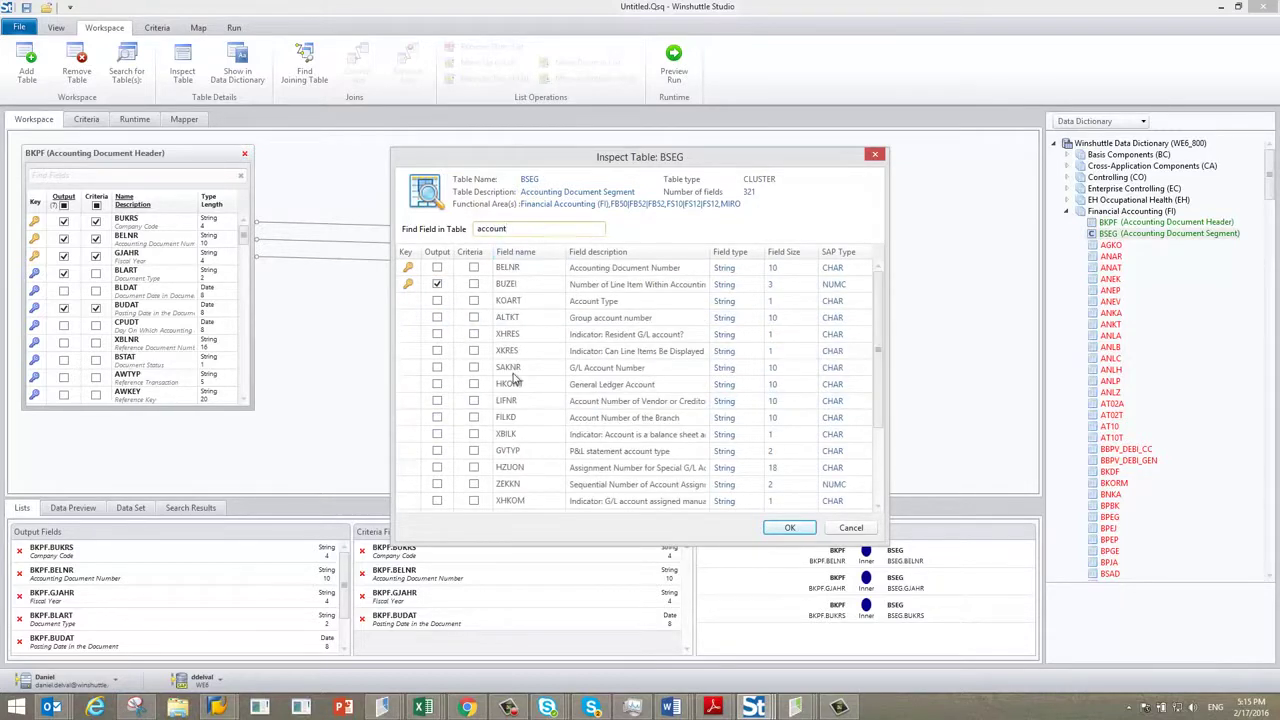
{"action": "left_click", "coordinate": [437, 367]}
{"action": "double_click", "coordinate": [525, 229]}
{"action": "type", "text": "amount"}
{"action": "left_click", "coordinate": [437, 284]}
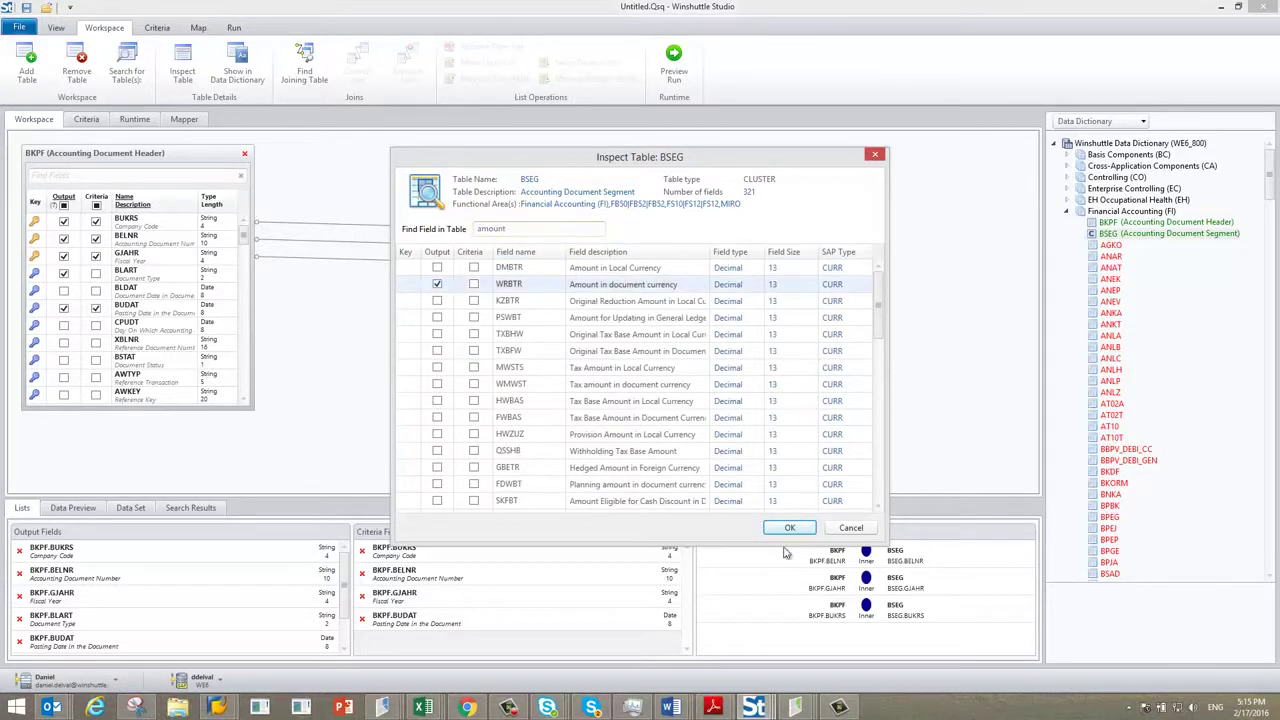
{"action": "left_click", "coordinate": [788, 528]}
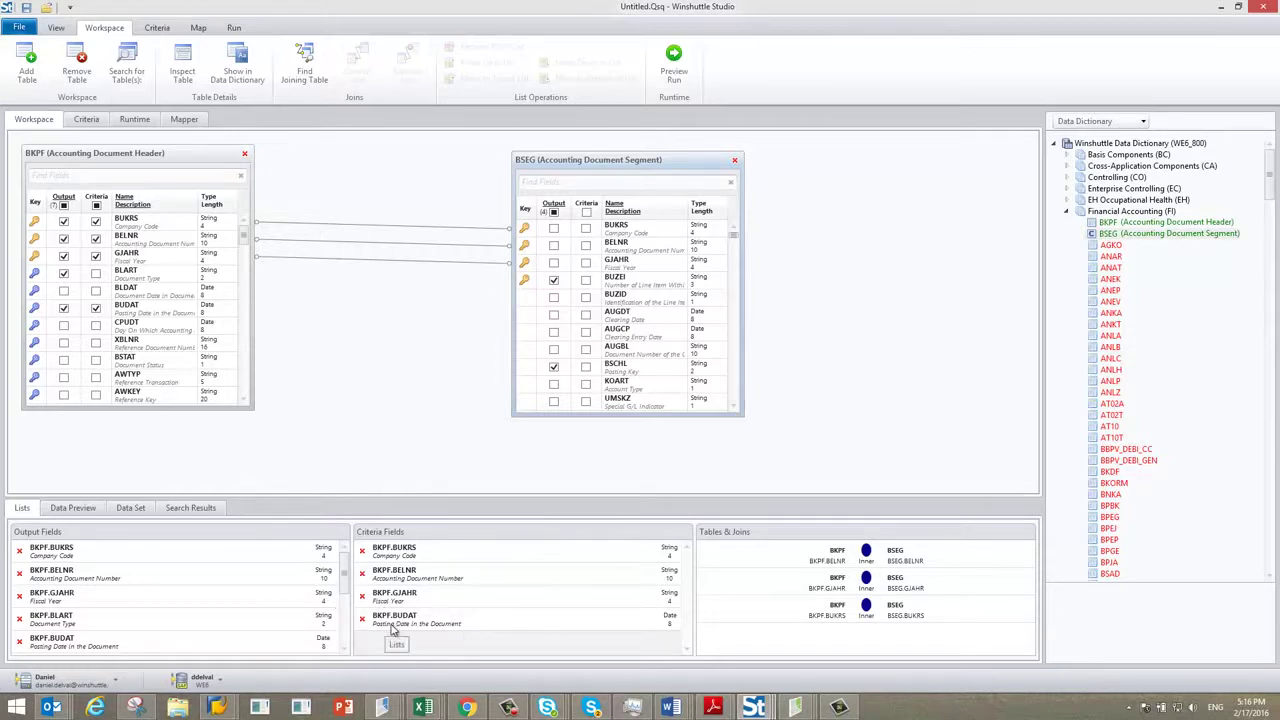
Open the query criteria and set the operator of the posting date (BUDAT) condition to Between.
{"action": "left_click", "coordinate": [86, 118]}
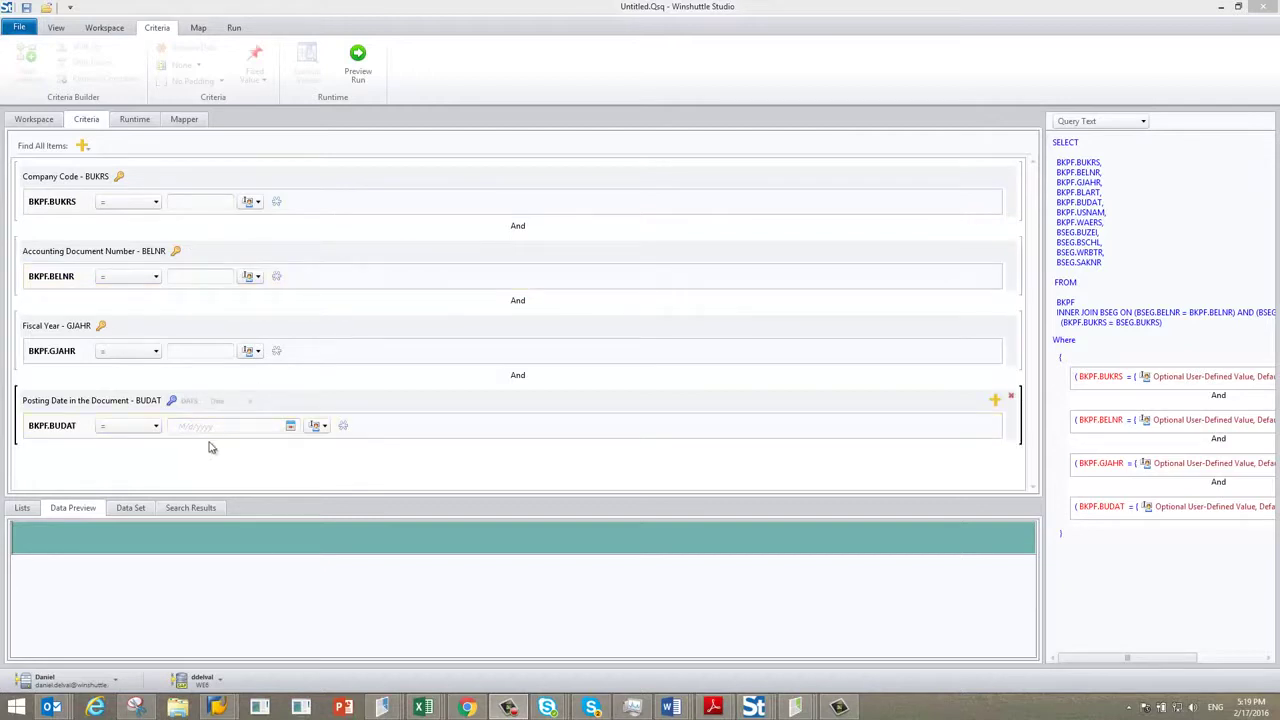
{"action": "left_click", "coordinate": [157, 430]}
{"action": "left_click", "coordinate": [157, 428]}
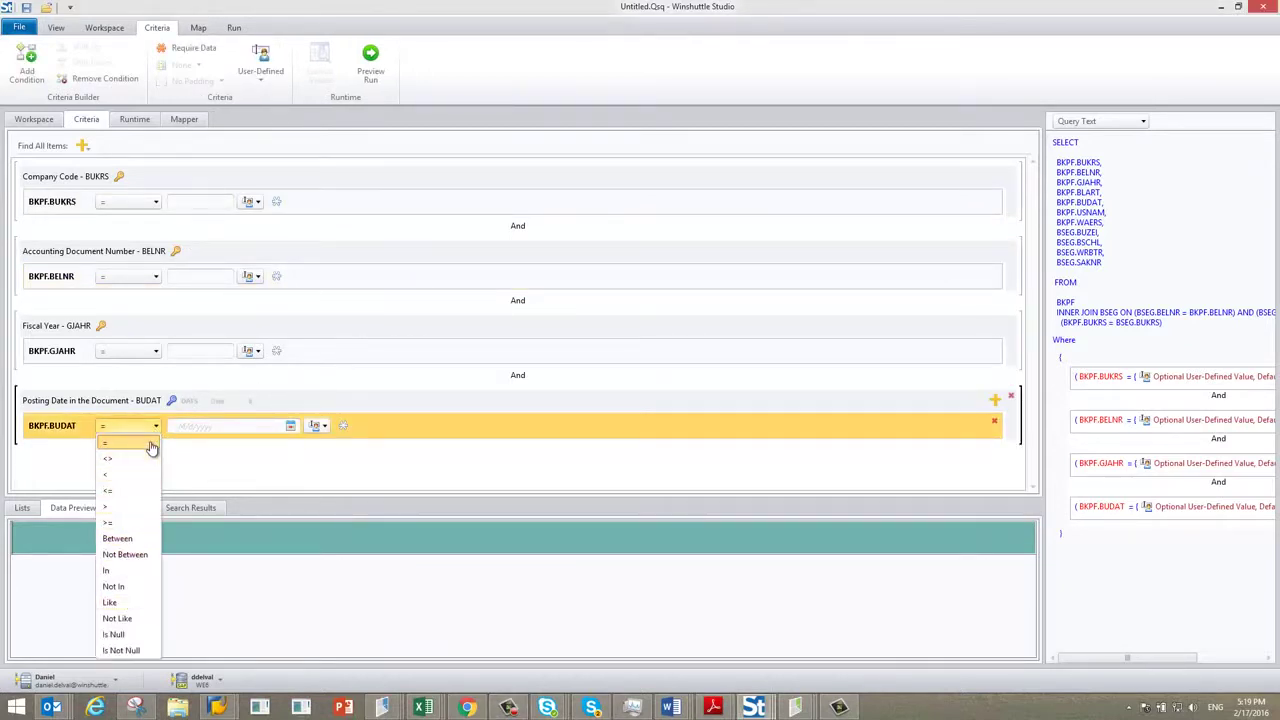
{"action": "left_click", "coordinate": [117, 539]}
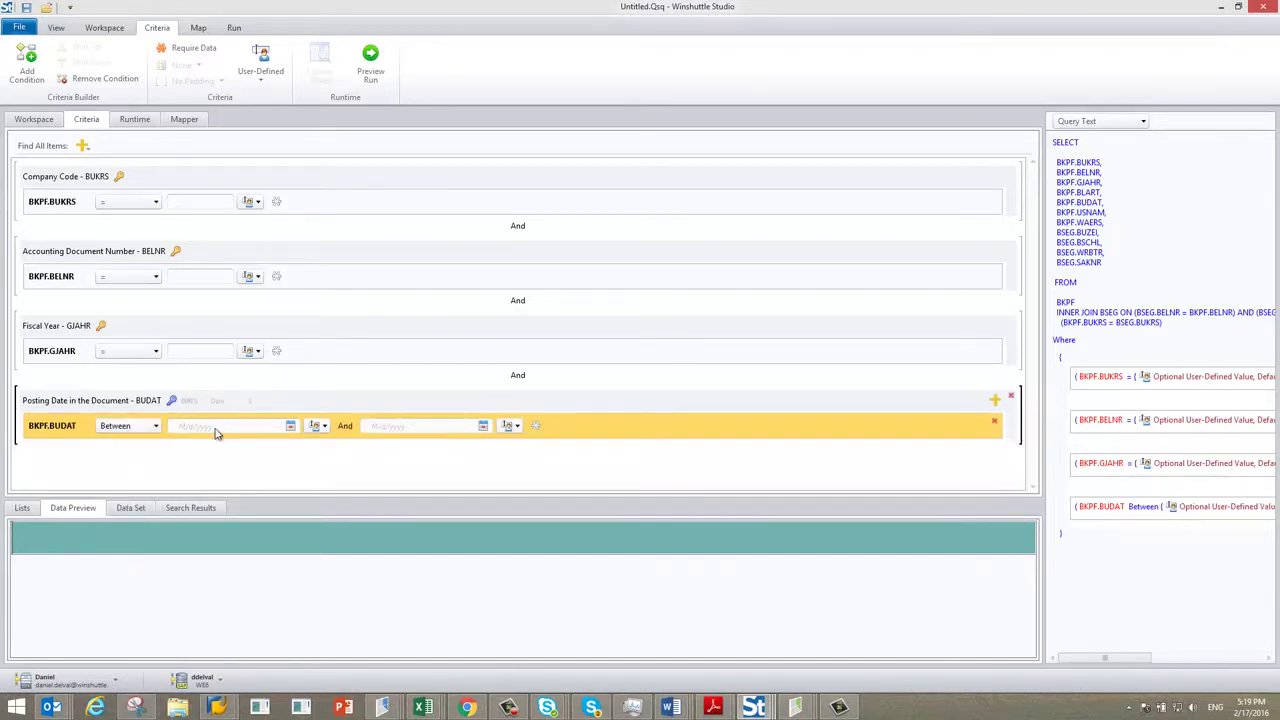
Set the Company Code (BUKRS) condition to Between with default values 1000 and 2000.
{"action": "left_click", "coordinate": [156, 203]}
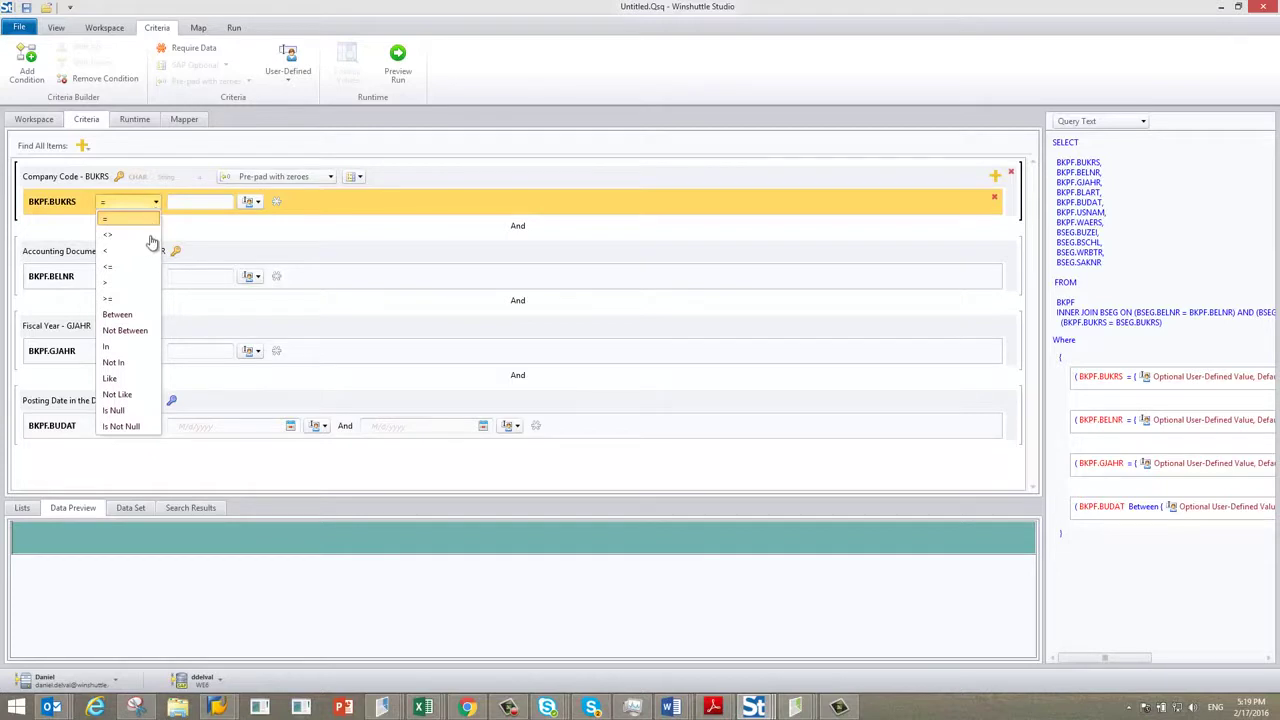
{"action": "left_click", "coordinate": [124, 316]}
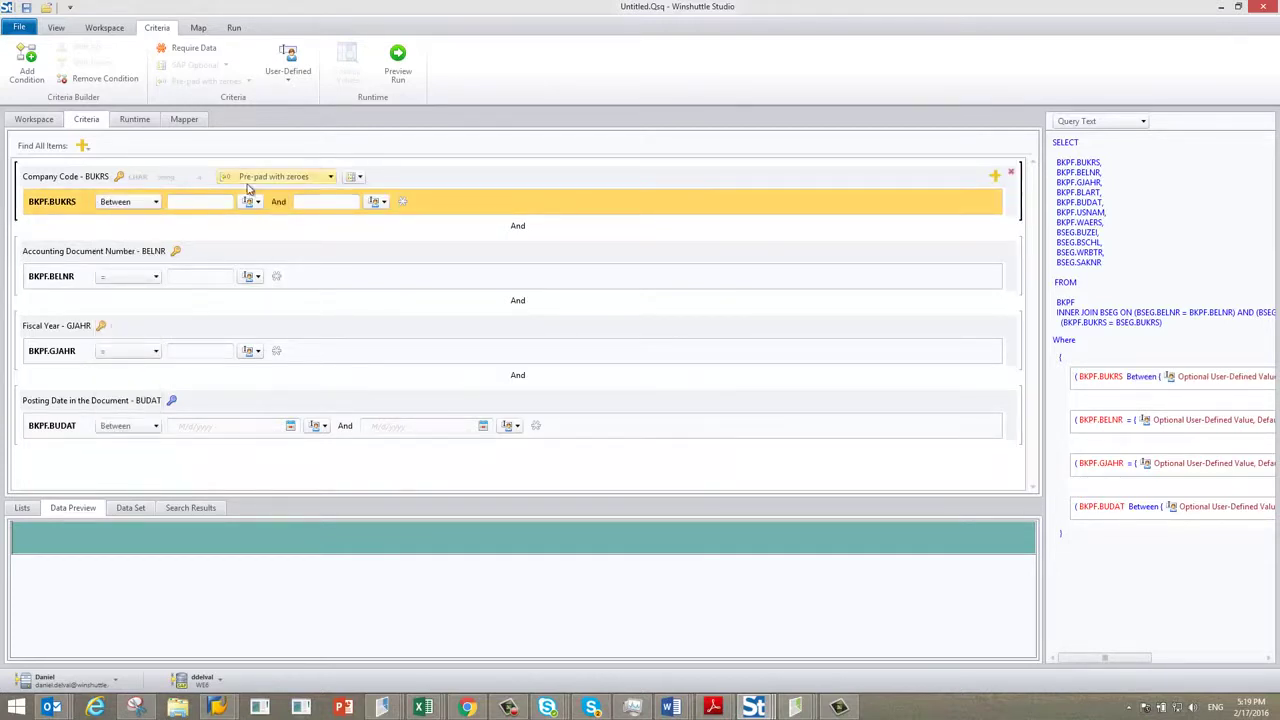
{"action": "left_click", "coordinate": [150, 203]}
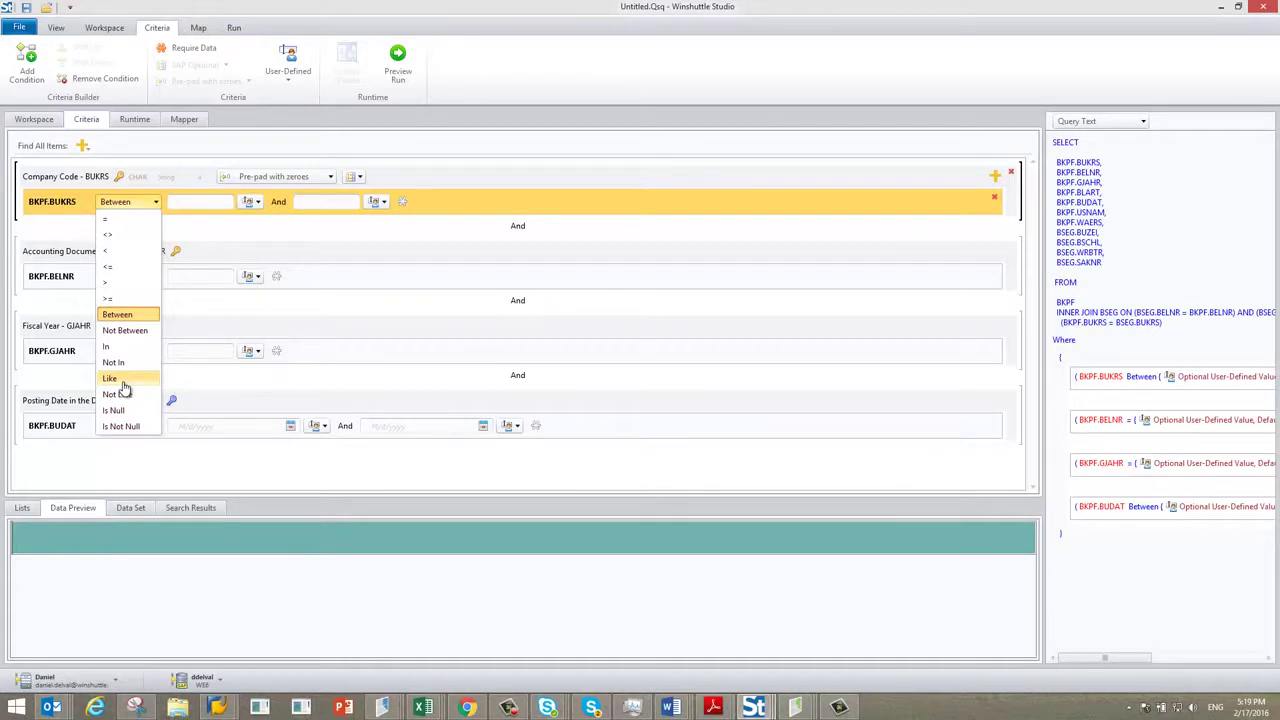
{"action": "left_click", "coordinate": [477, 177]}
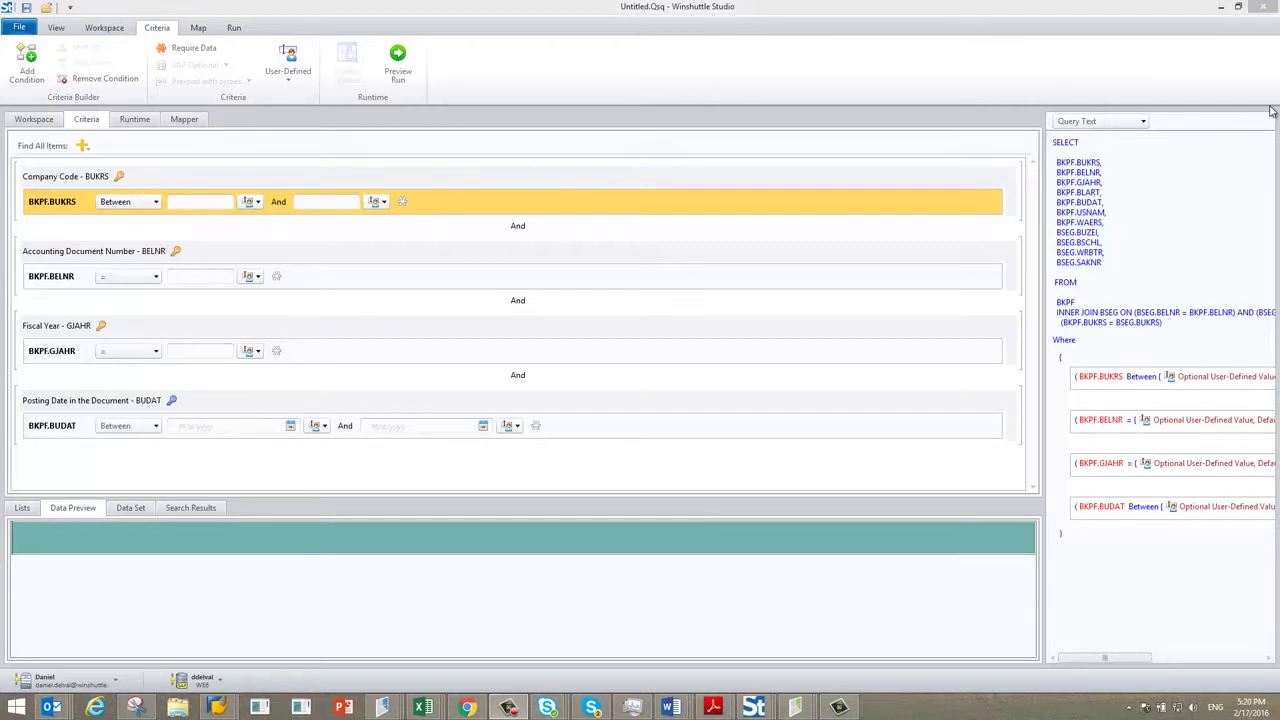
{"action": "left_click", "coordinate": [211, 203]}
{"action": "type", "text": "1000"}
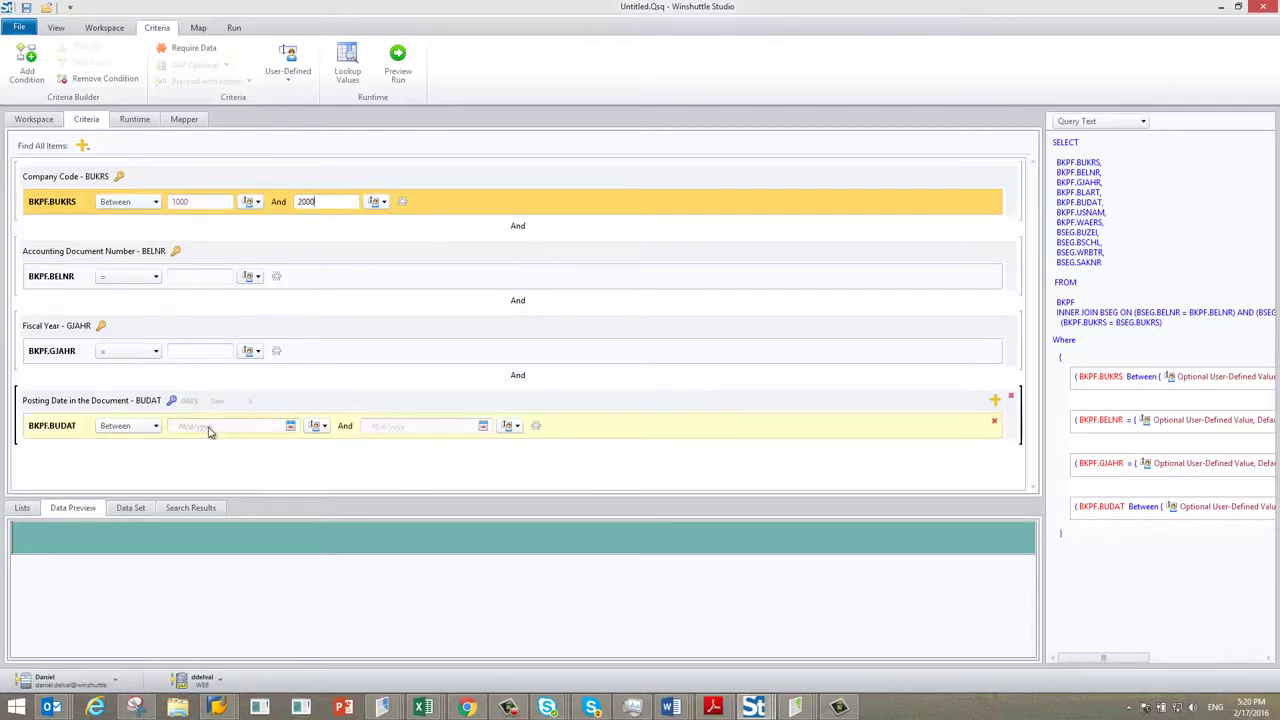
Turn off the empty date value for the posting date's first bound and set it to Start of Year.
{"action": "left_click", "coordinate": [279, 425]}
{"action": "left_click", "coordinate": [289, 426]}
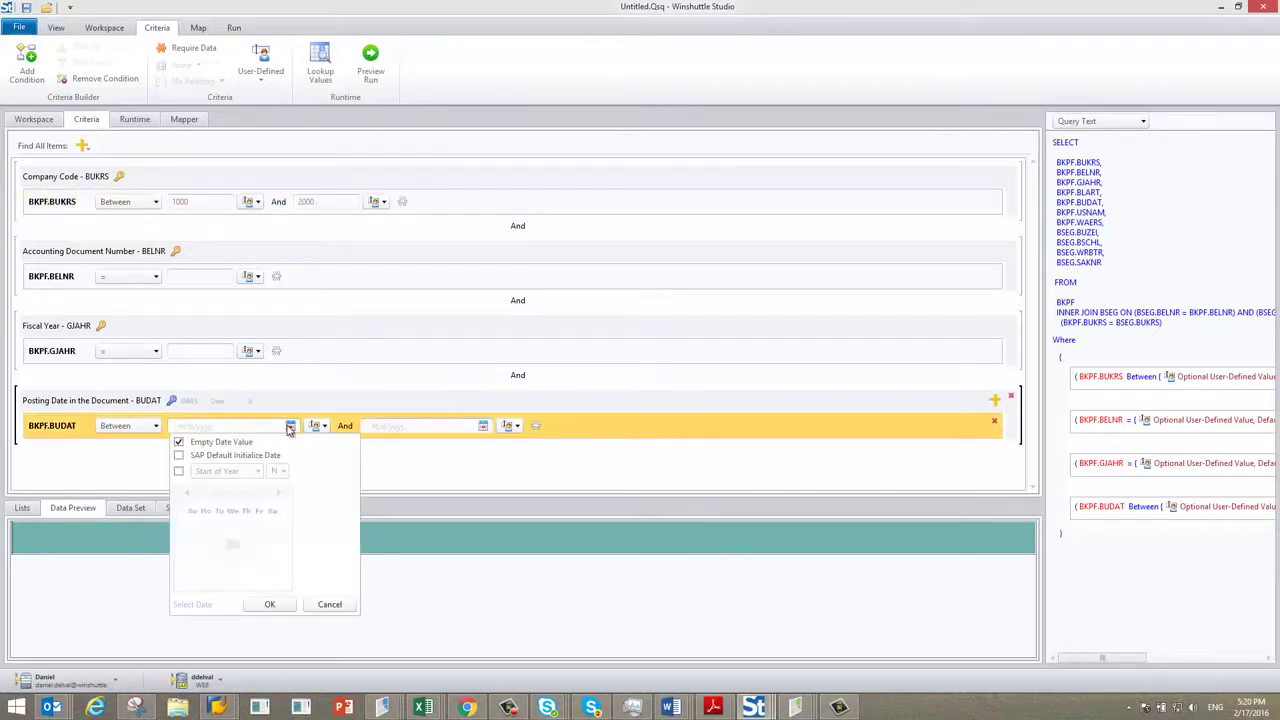
{"action": "left_click", "coordinate": [179, 442]}
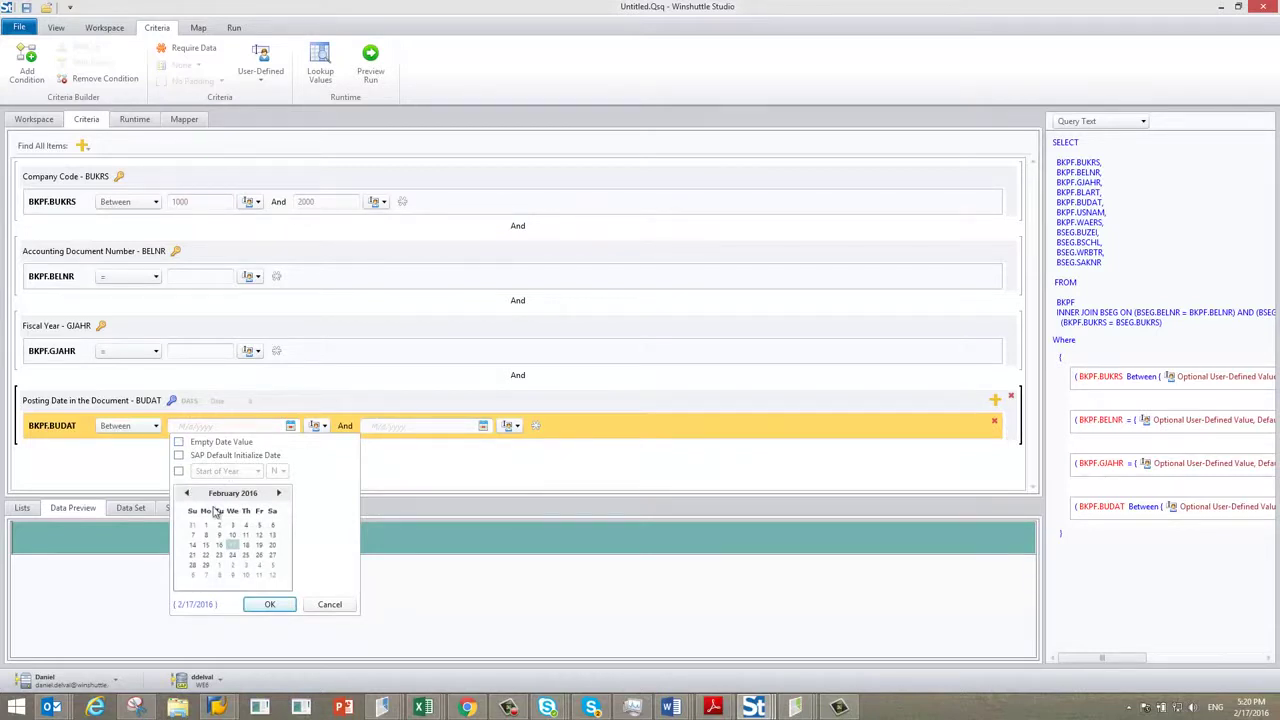
{"action": "left_click", "coordinate": [179, 471]}
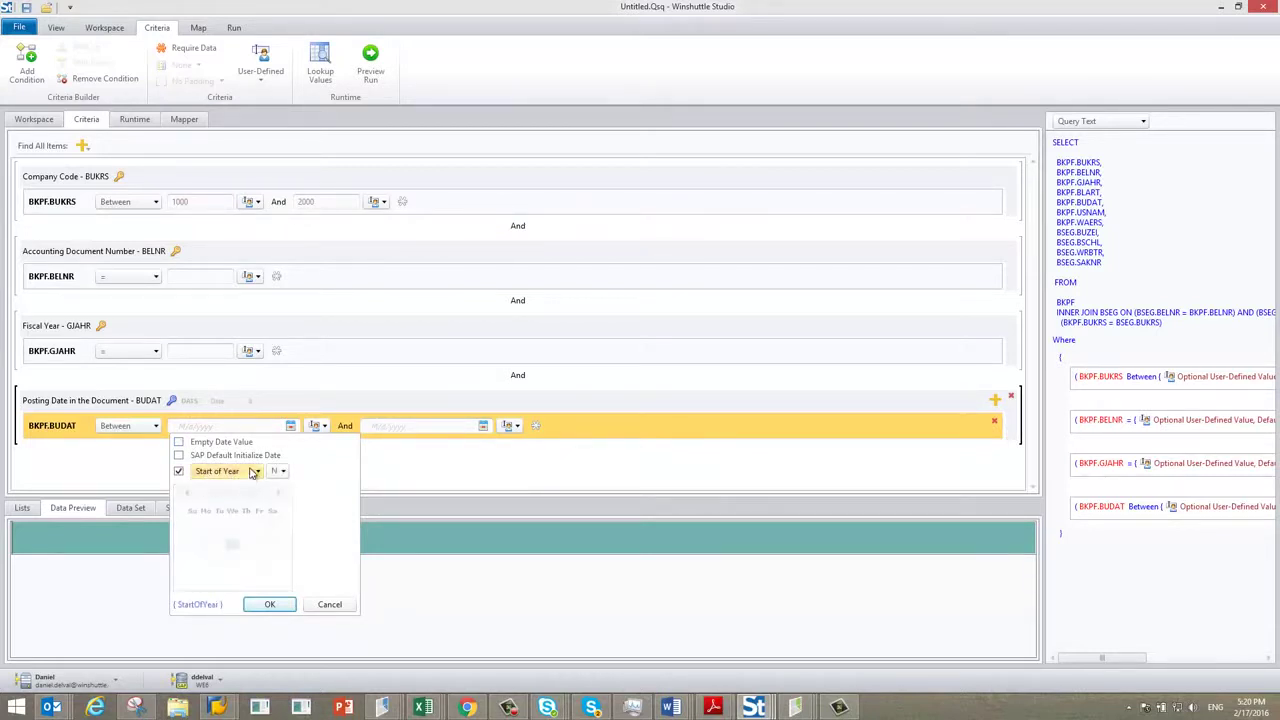
{"action": "left_click", "coordinate": [269, 604]}
Set the second bound of the posting date condition to Today.
{"action": "left_click", "coordinate": [484, 426]}
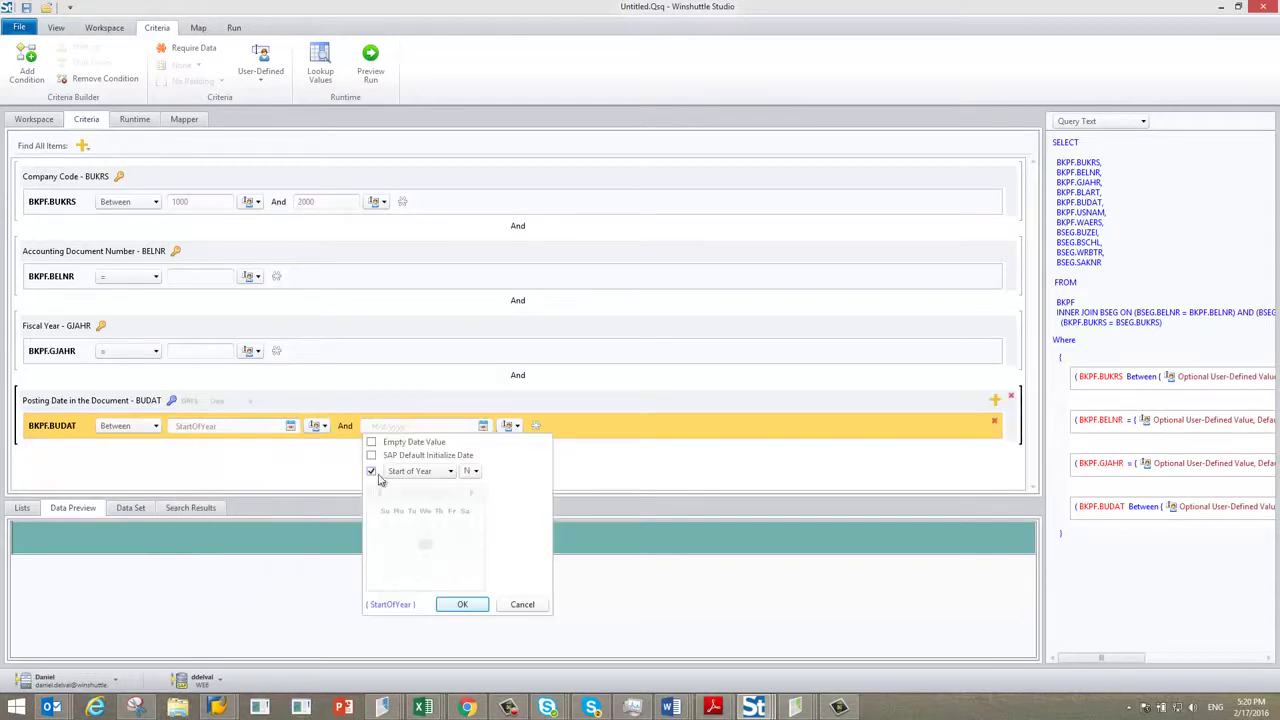
{"action": "left_click", "coordinate": [420, 471]}
{"action": "left_click", "coordinate": [410, 537]}
{"action": "left_click", "coordinate": [457, 604]}
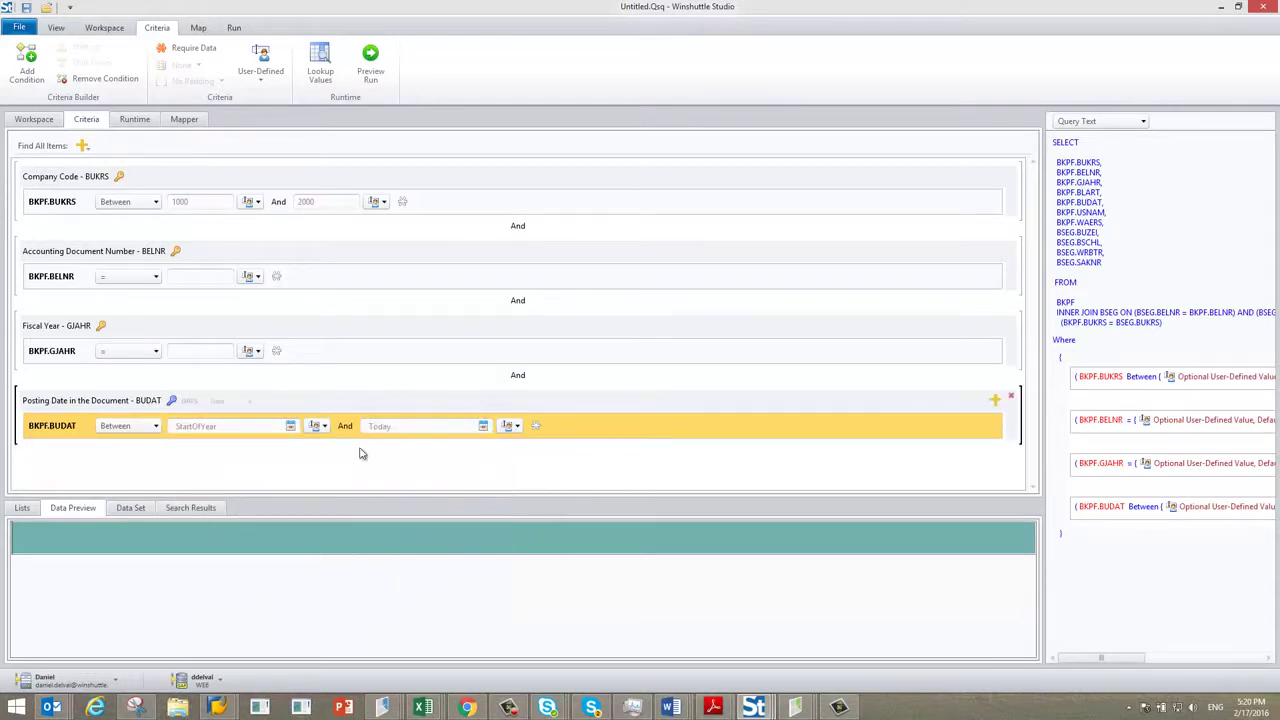
Do a preview run of the query with the default criteria and review the returned columns.
{"action": "left_click", "coordinate": [371, 65]}
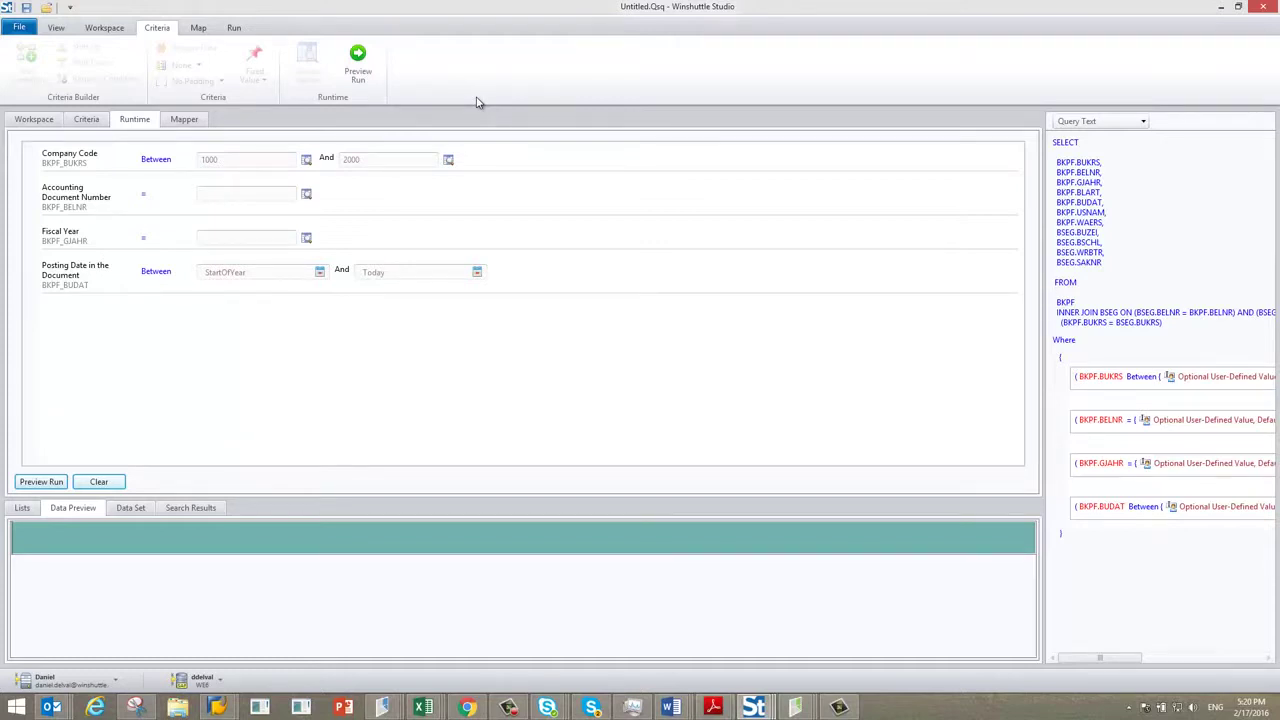
{"action": "left_click", "coordinate": [367, 60]}
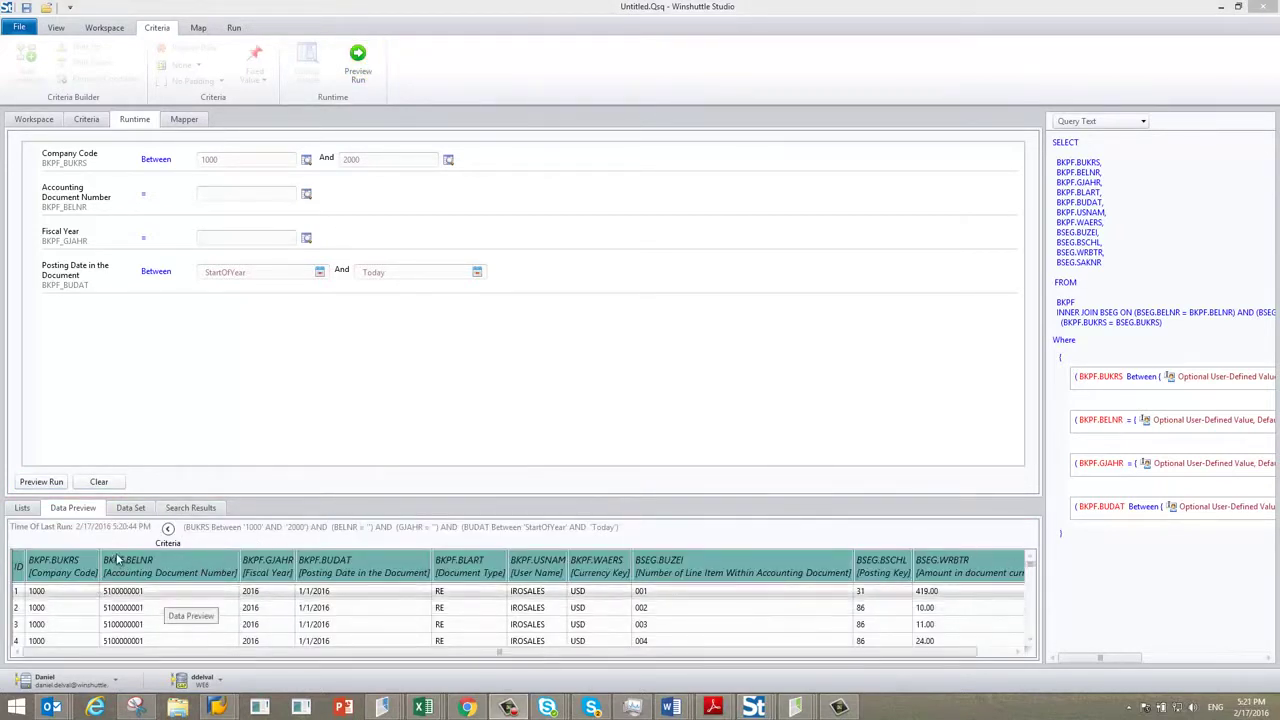
{"action": "left_click_drag", "start_coordinate": [783, 652], "coordinate": [508, 662]}
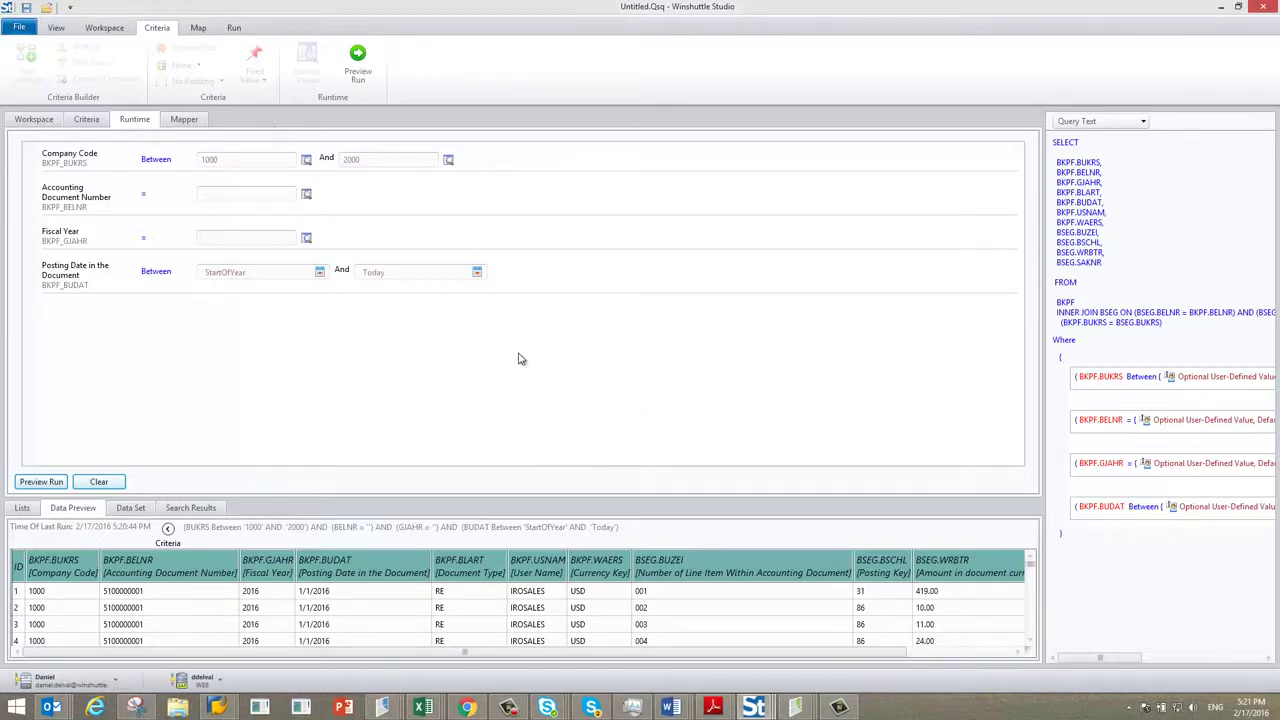
Map Company Code to column A and Accounting Document Number to column B, and auto-map all output fields to the data sheet.
{"action": "left_click", "coordinate": [199, 28]}
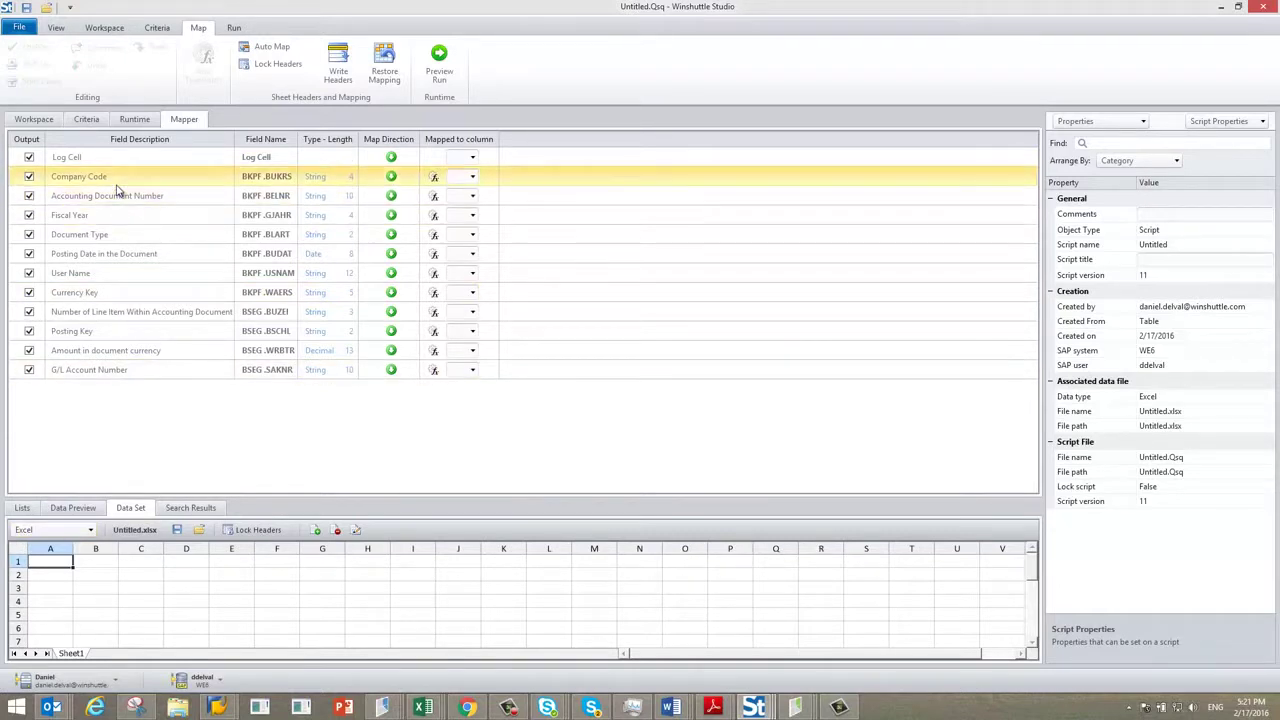
{"action": "left_click_drag", "start_coordinate": [175, 185], "coordinate": [66, 566]}
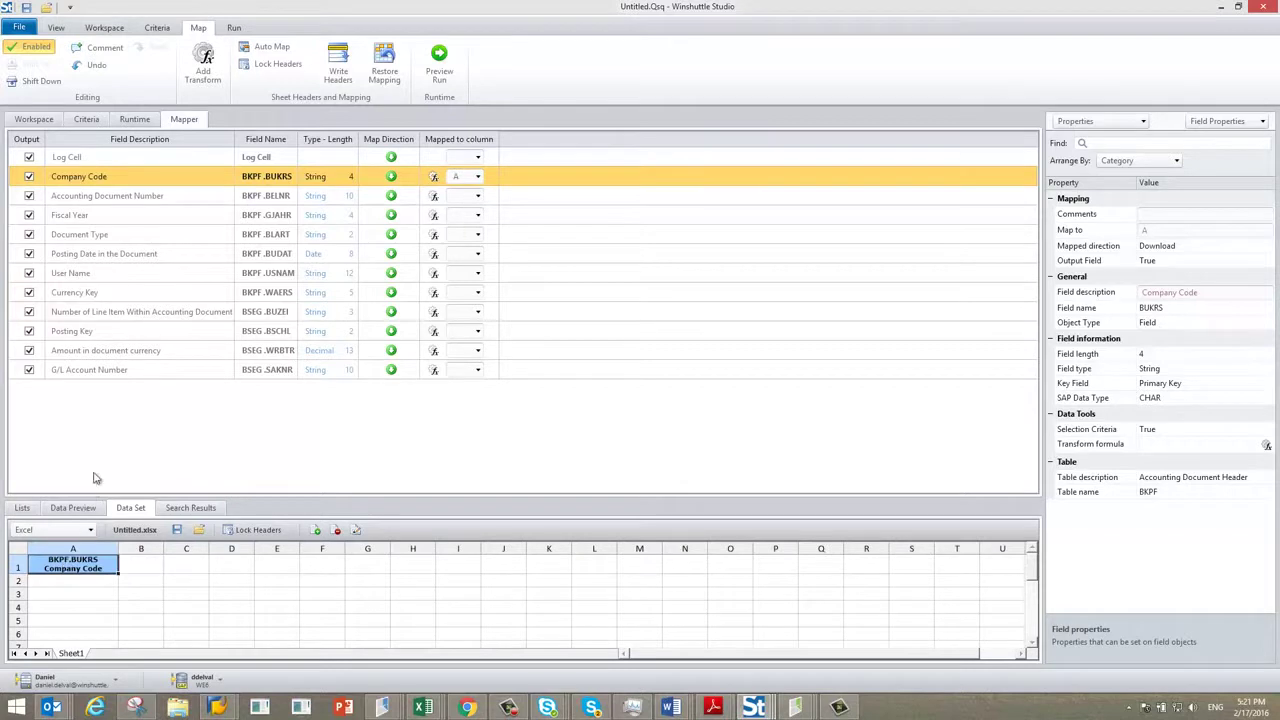
{"action": "left_click_drag", "start_coordinate": [171, 197], "coordinate": [145, 596]}
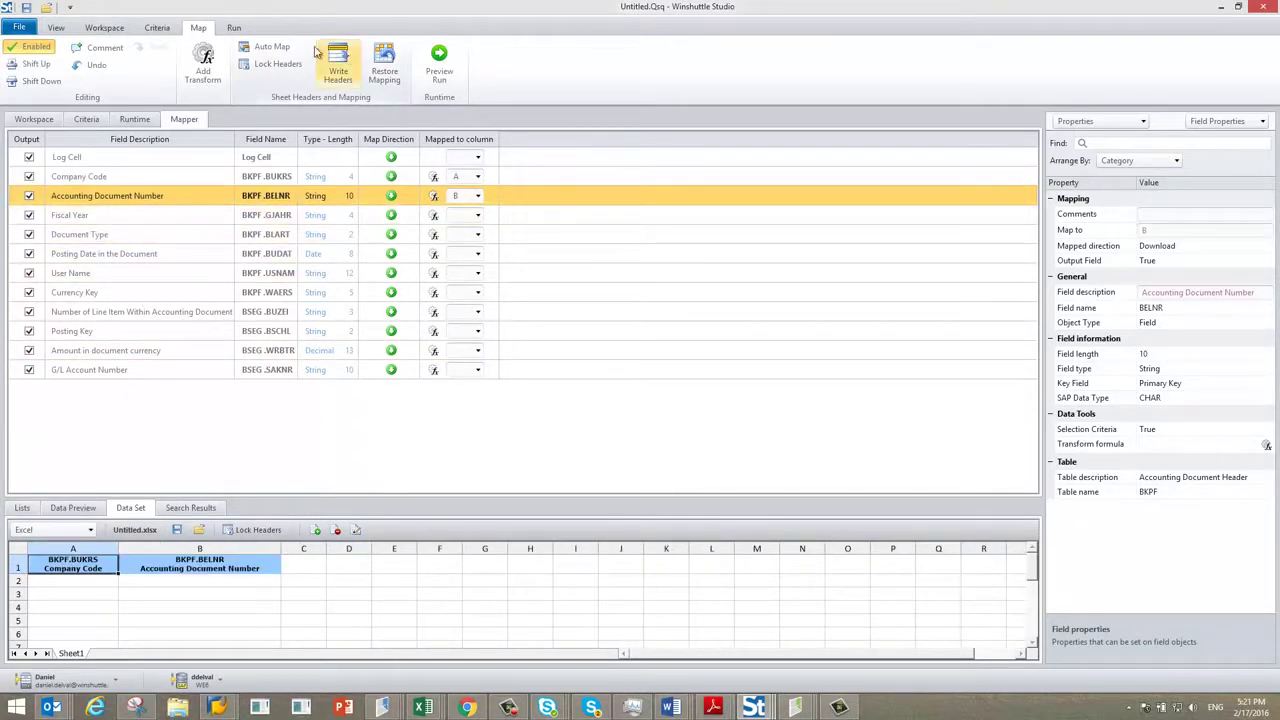
{"action": "left_click", "coordinate": [276, 47]}
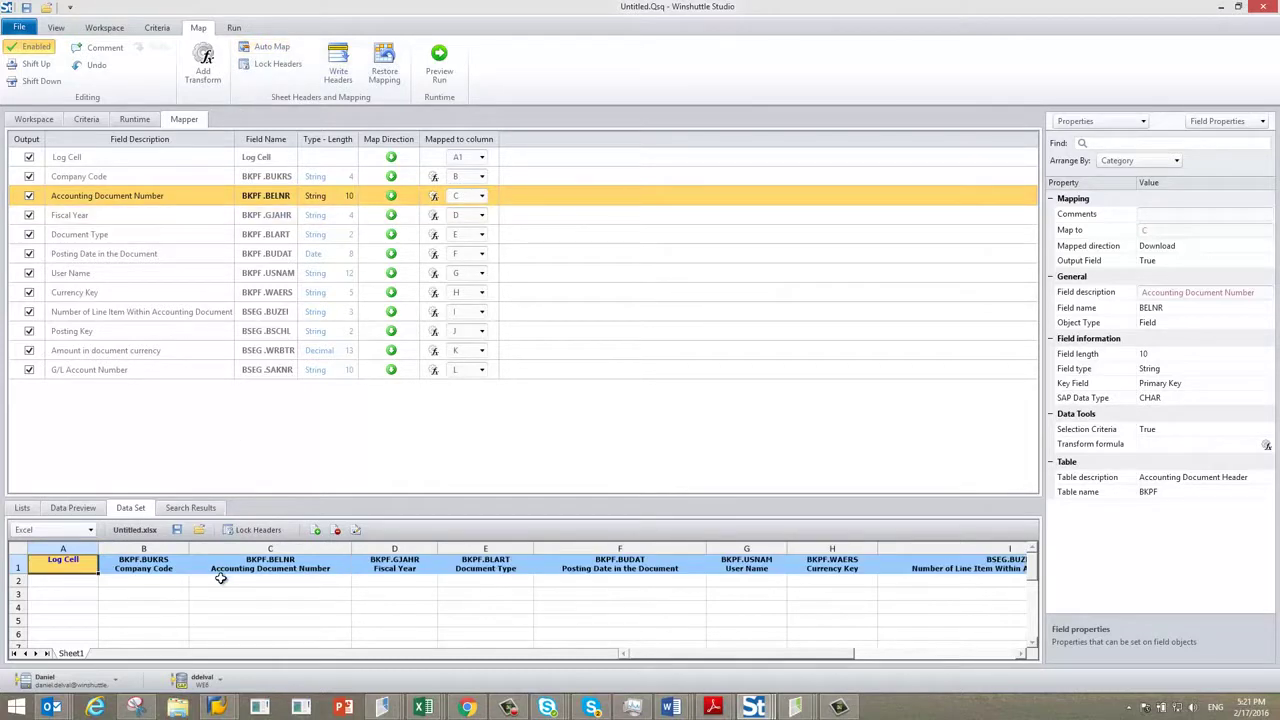
View the transform rule settings for the Document Type (BLART) field and close them without entering a formula.
{"action": "left_click", "coordinate": [580, 234]}
{"action": "left_click", "coordinate": [205, 66]}
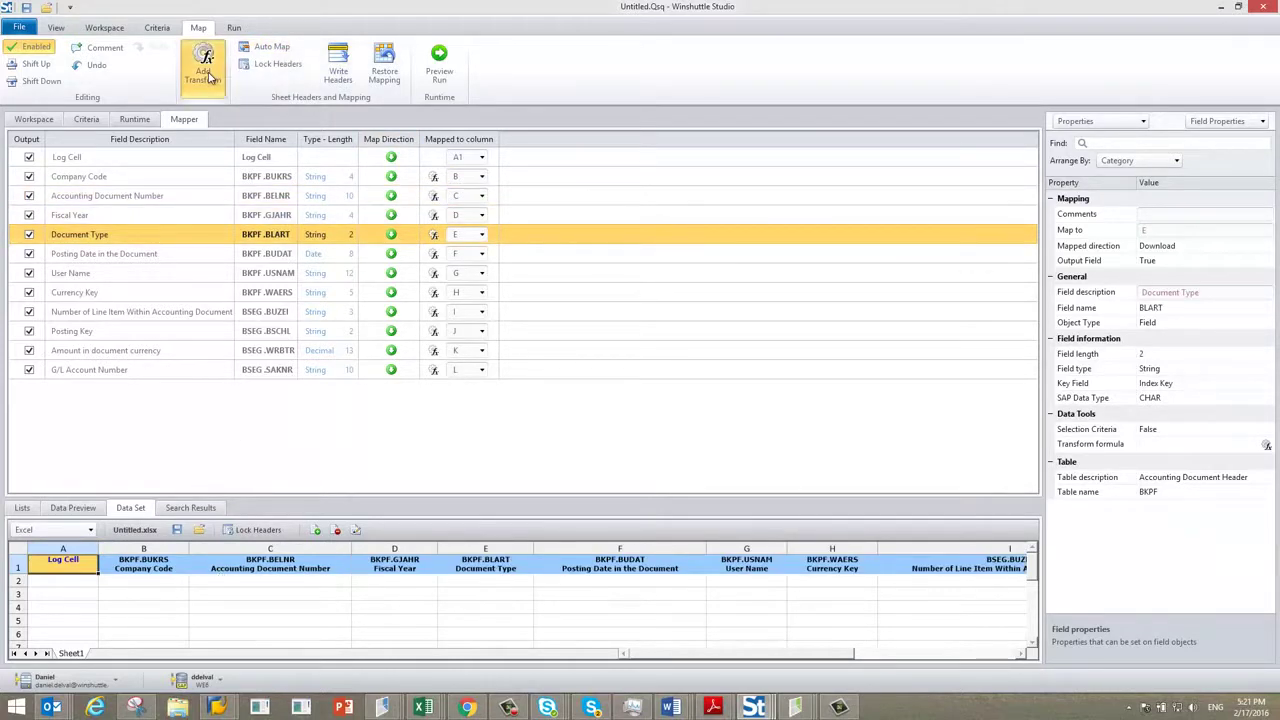
{"action": "left_click_drag", "start_coordinate": [687, 199], "coordinate": [751, 128]}
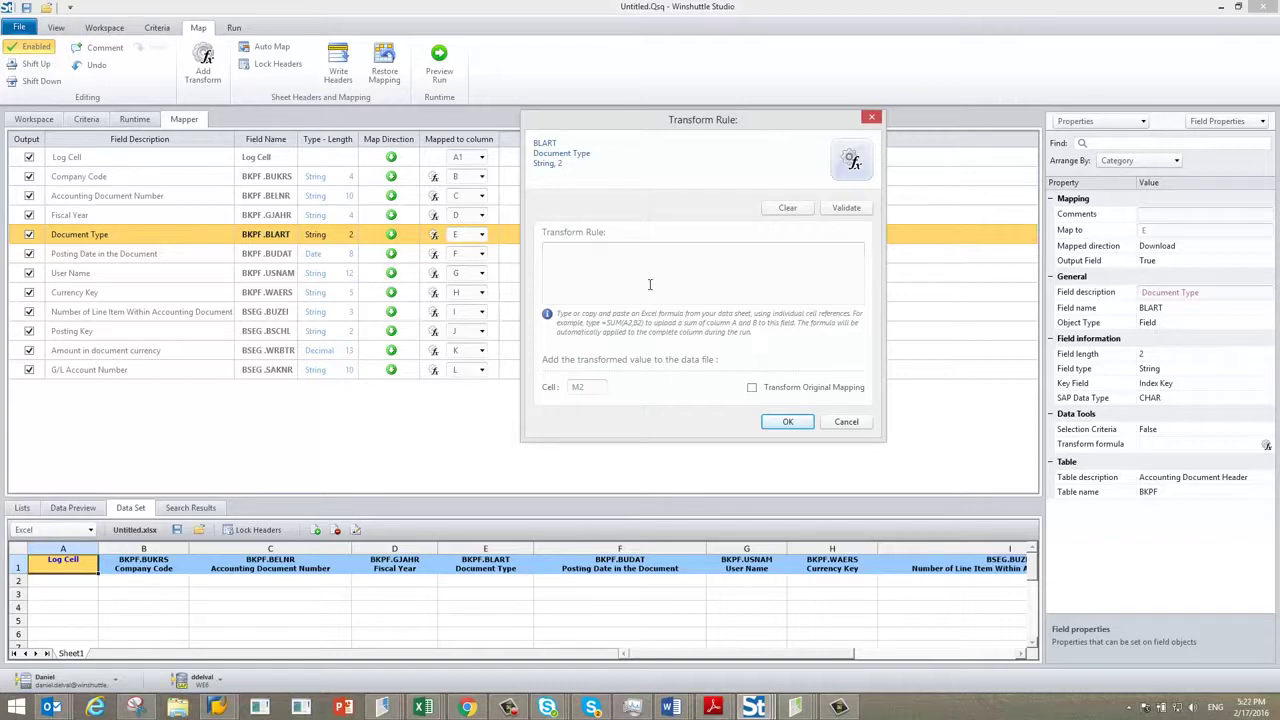
{"action": "left_click_drag", "start_coordinate": [724, 123], "coordinate": [733, 120]}
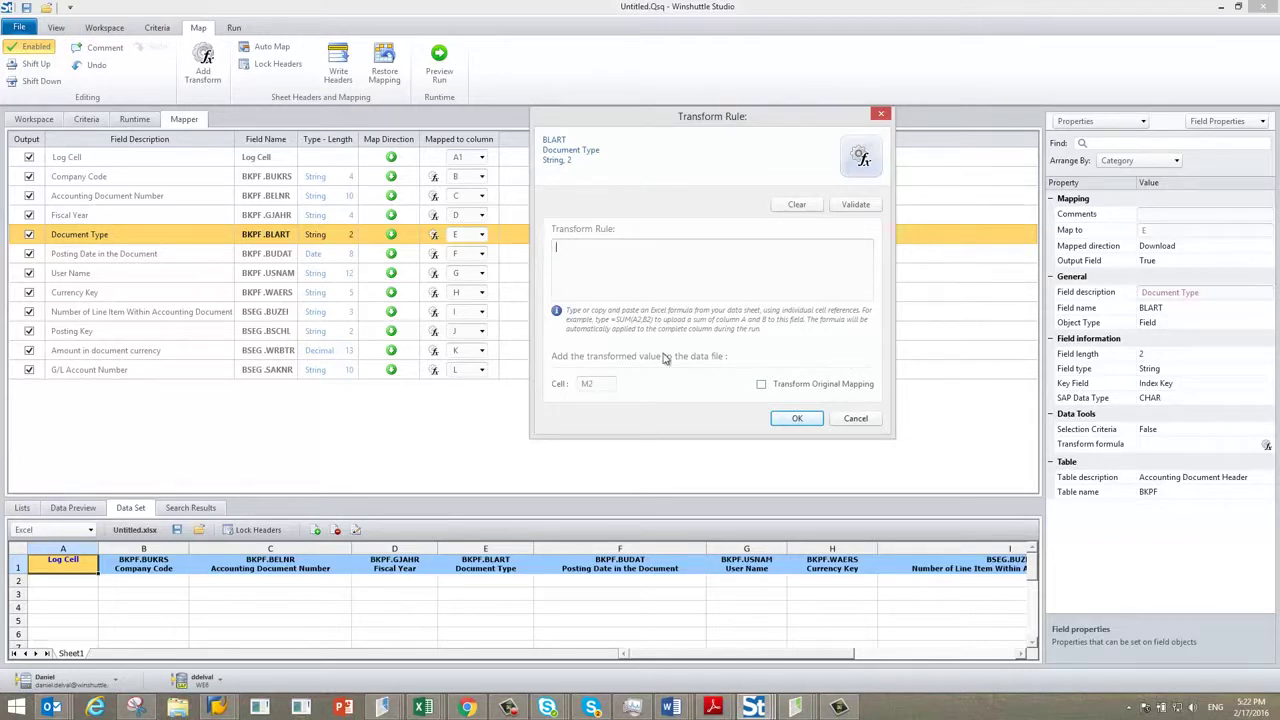
{"action": "left_click_drag", "start_coordinate": [740, 116], "coordinate": [766, 102]}
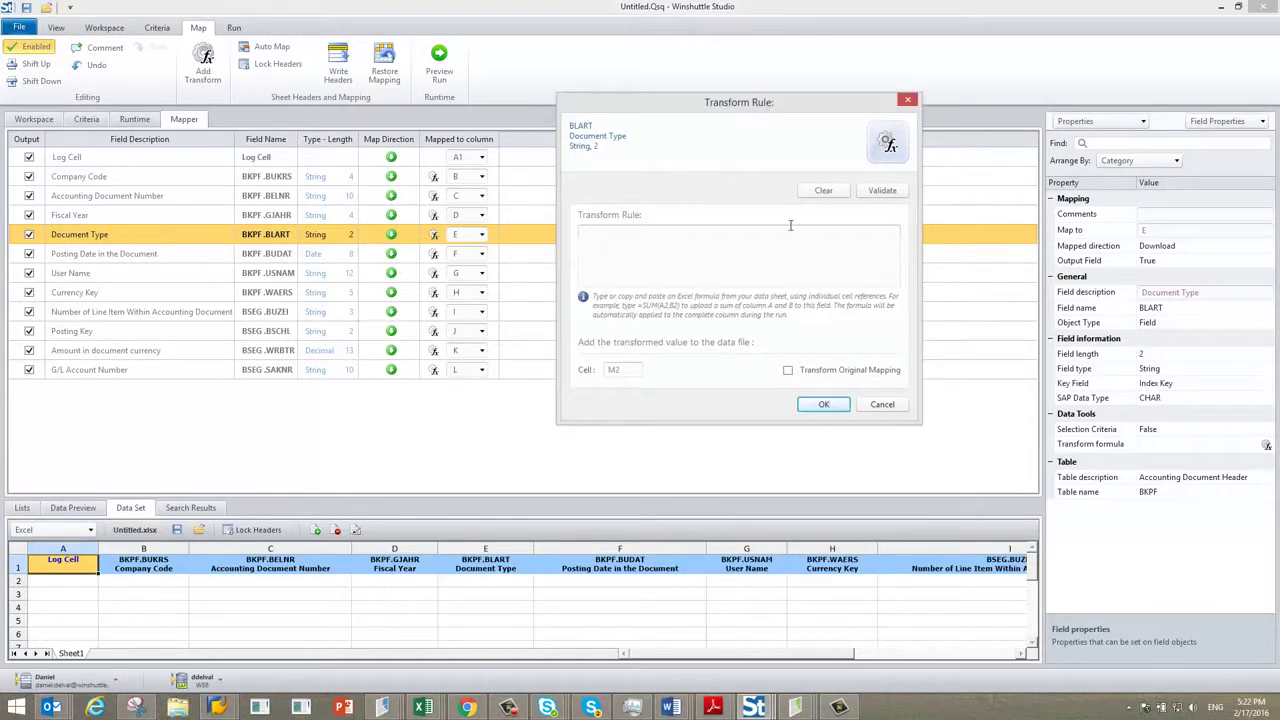
{"action": "left_click", "coordinate": [823, 404]}
Run the query, saving both the script and data files under their suggested names and accepting the prefilled run-time criteria.
{"action": "left_click", "coordinate": [233, 28]}
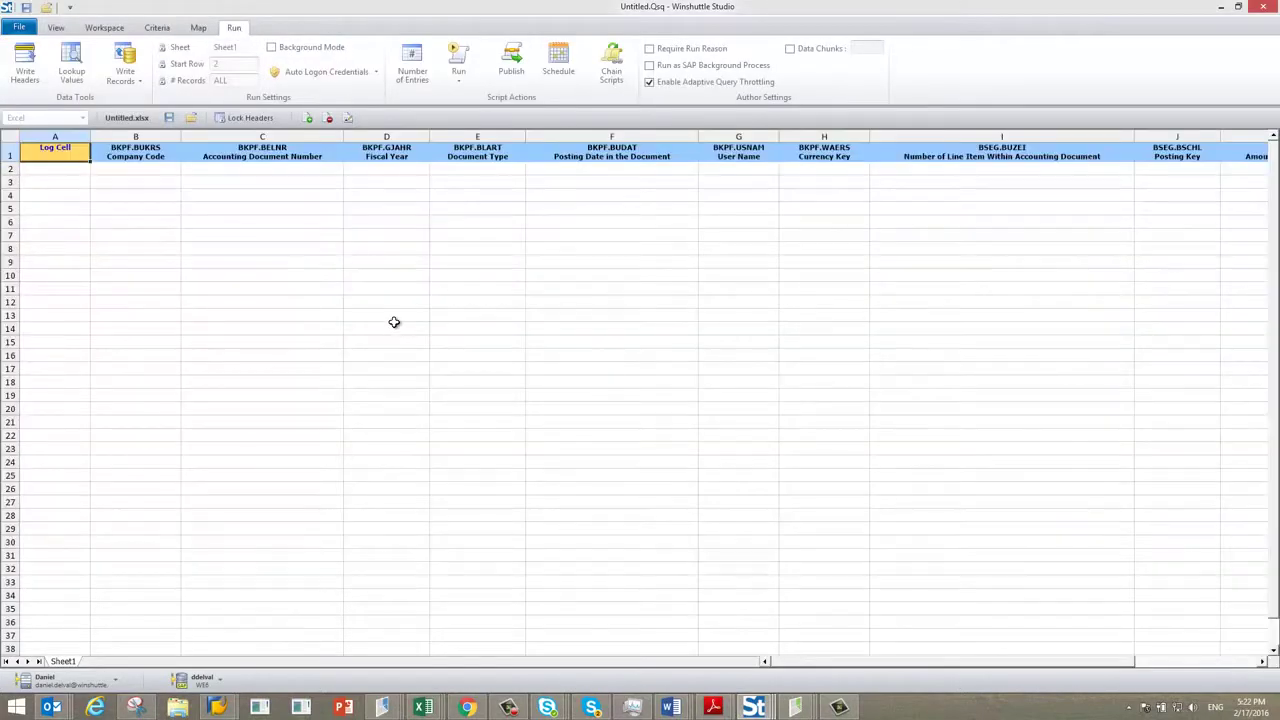
{"action": "left_click", "coordinate": [386, 315]}
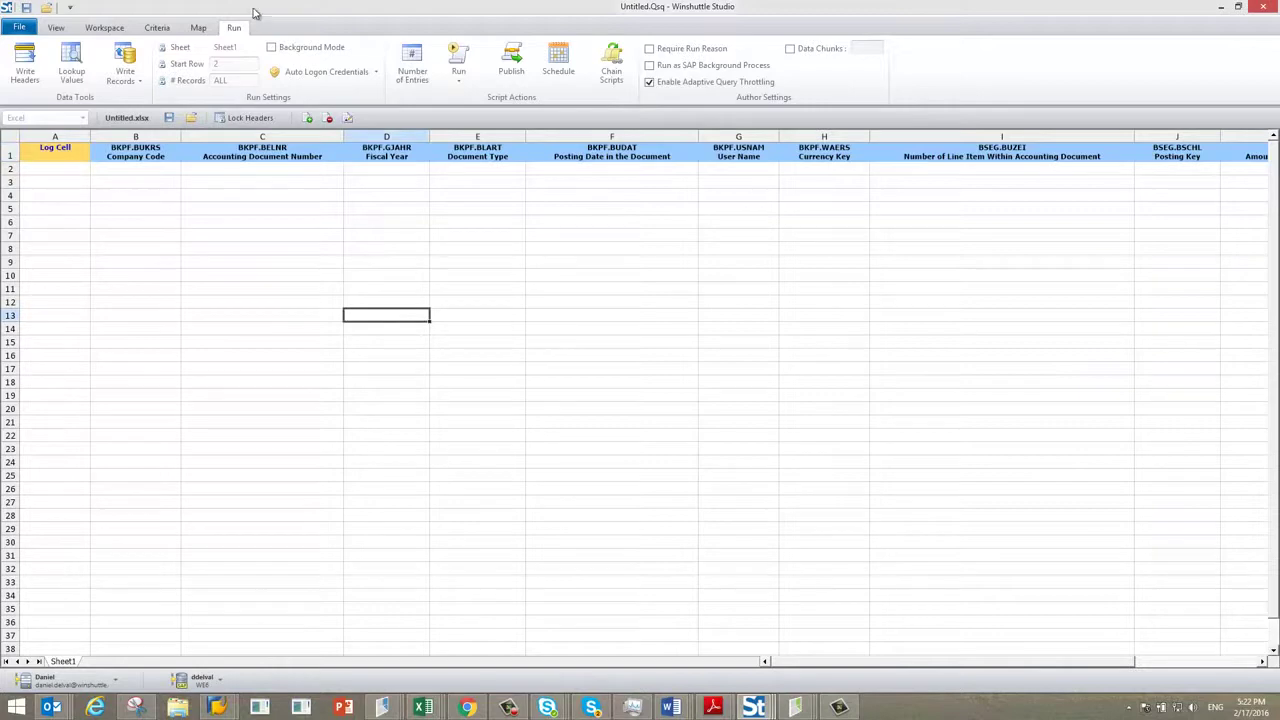
{"action": "left_click", "coordinate": [459, 62]}
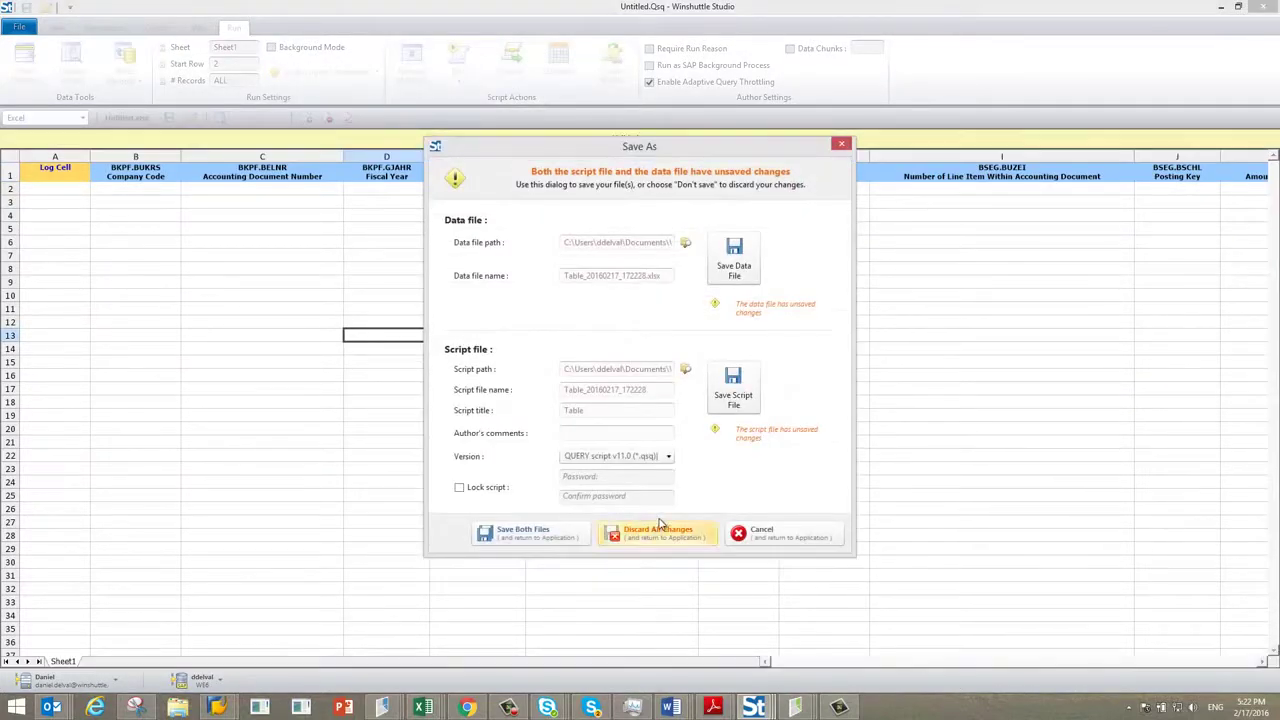
{"action": "left_click", "coordinate": [545, 535]}
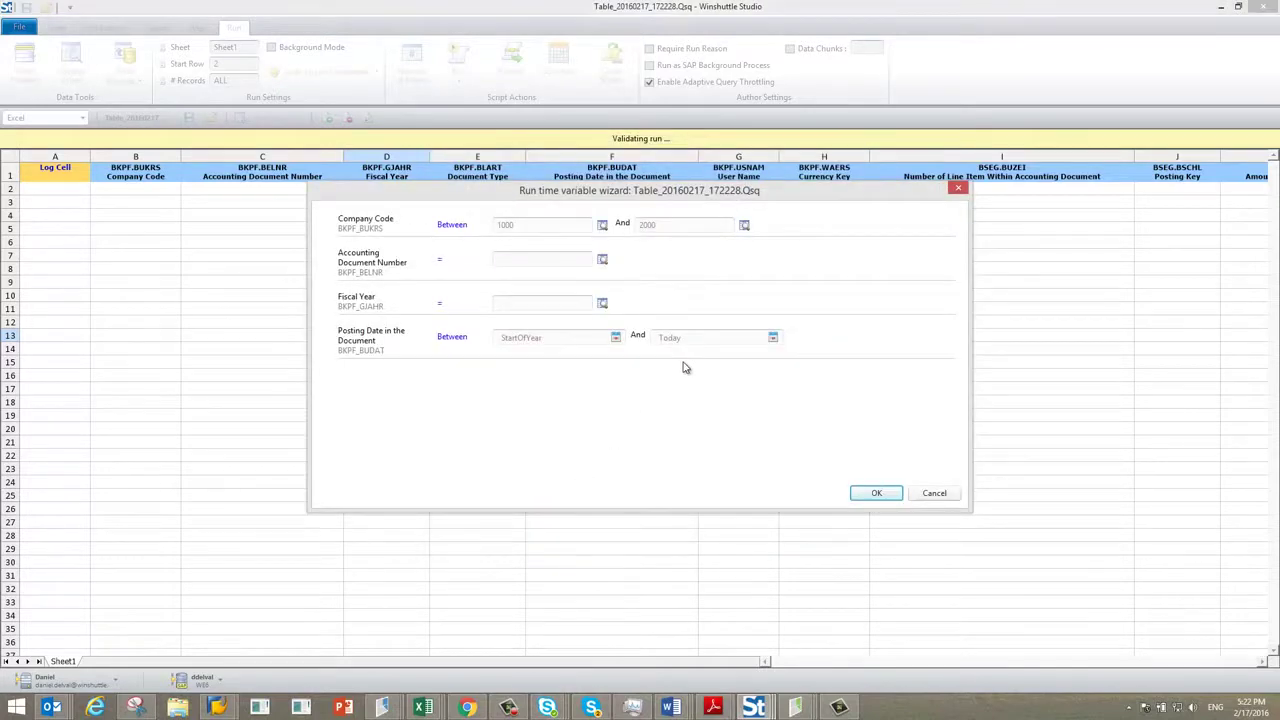
{"action": "left_click", "coordinate": [876, 492]}
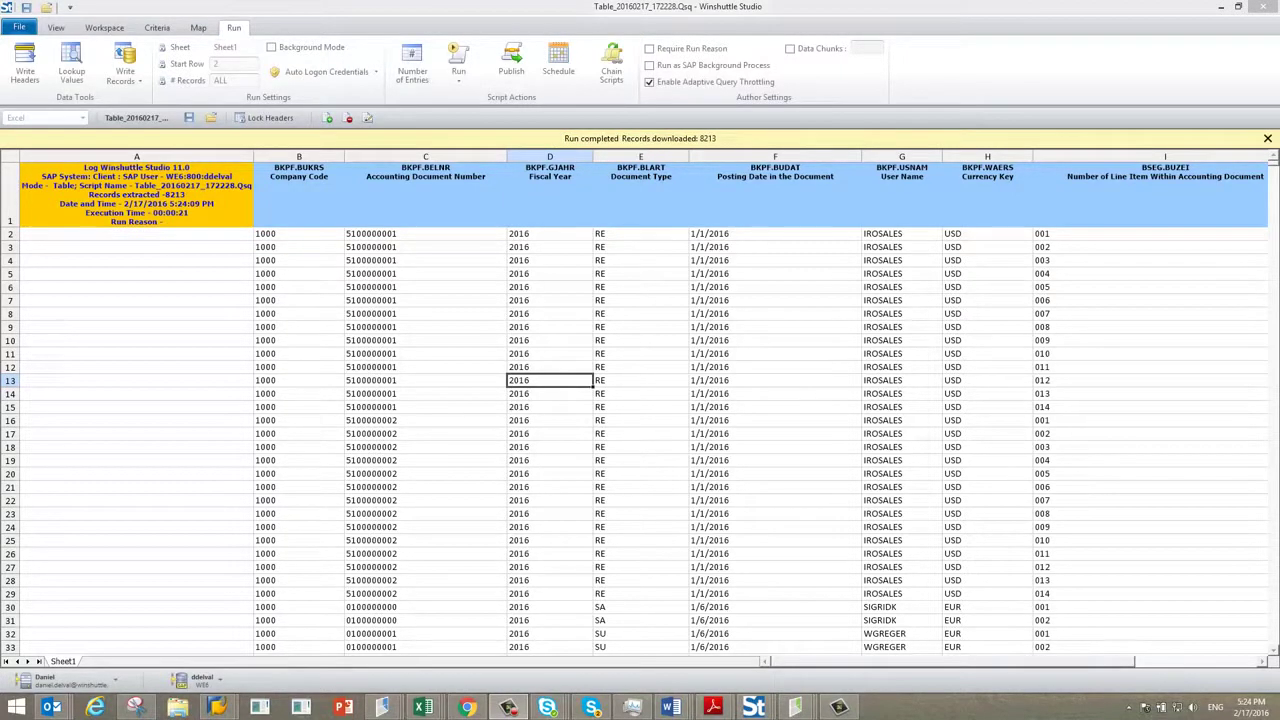
Examine the downloaded accounting document rows and the run log details in the Log Cell column.
{"action": "left_click", "coordinate": [425, 274]}
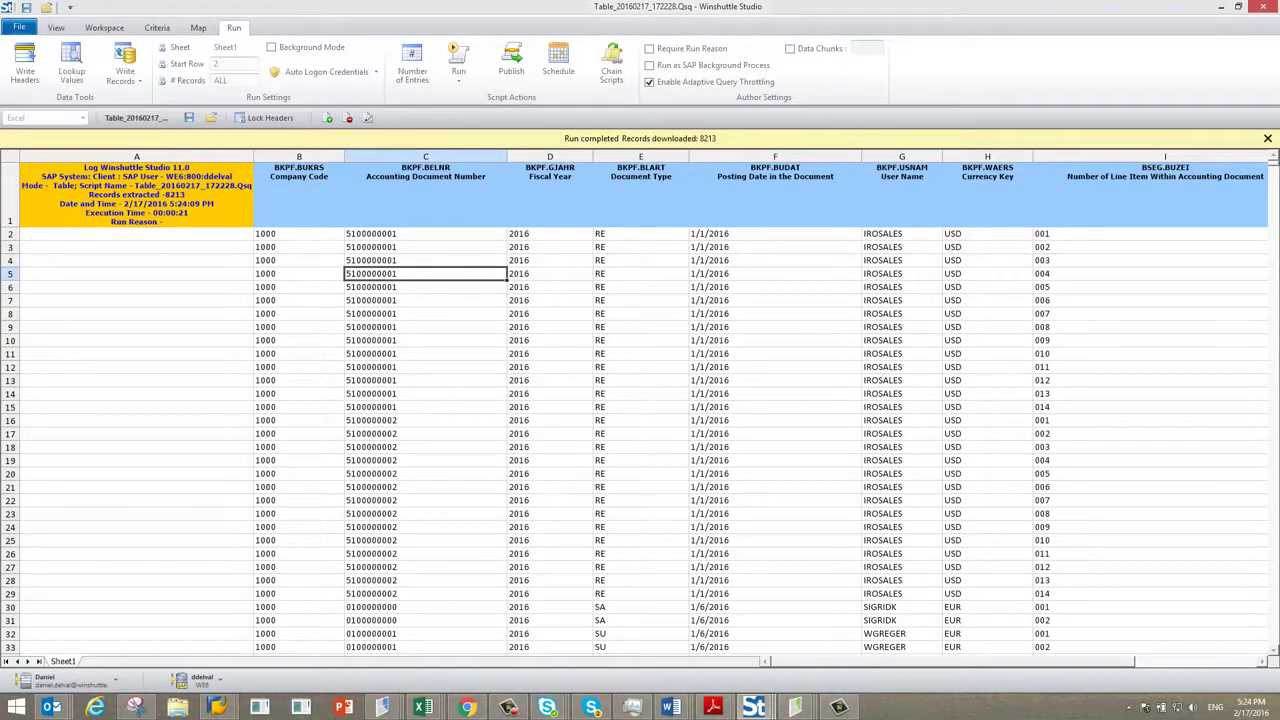
{"action": "left_click", "coordinate": [137, 157]}
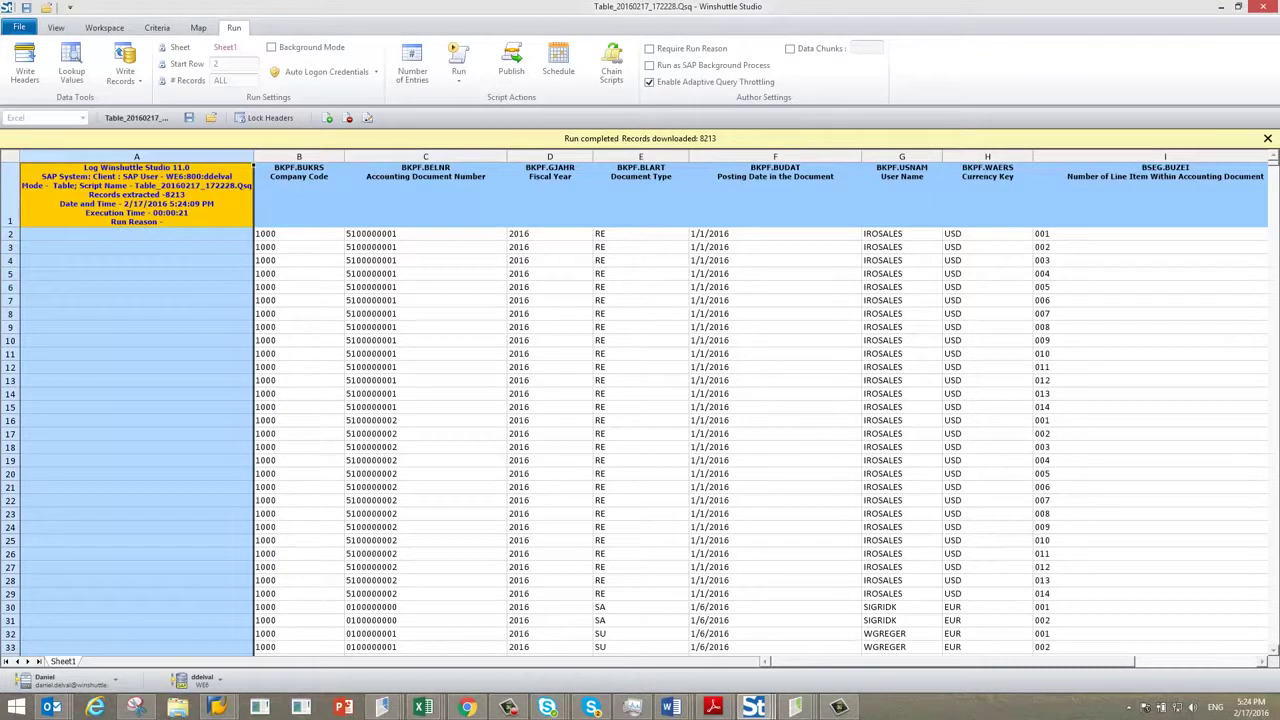
{"action": "left_click", "coordinate": [137, 195]}
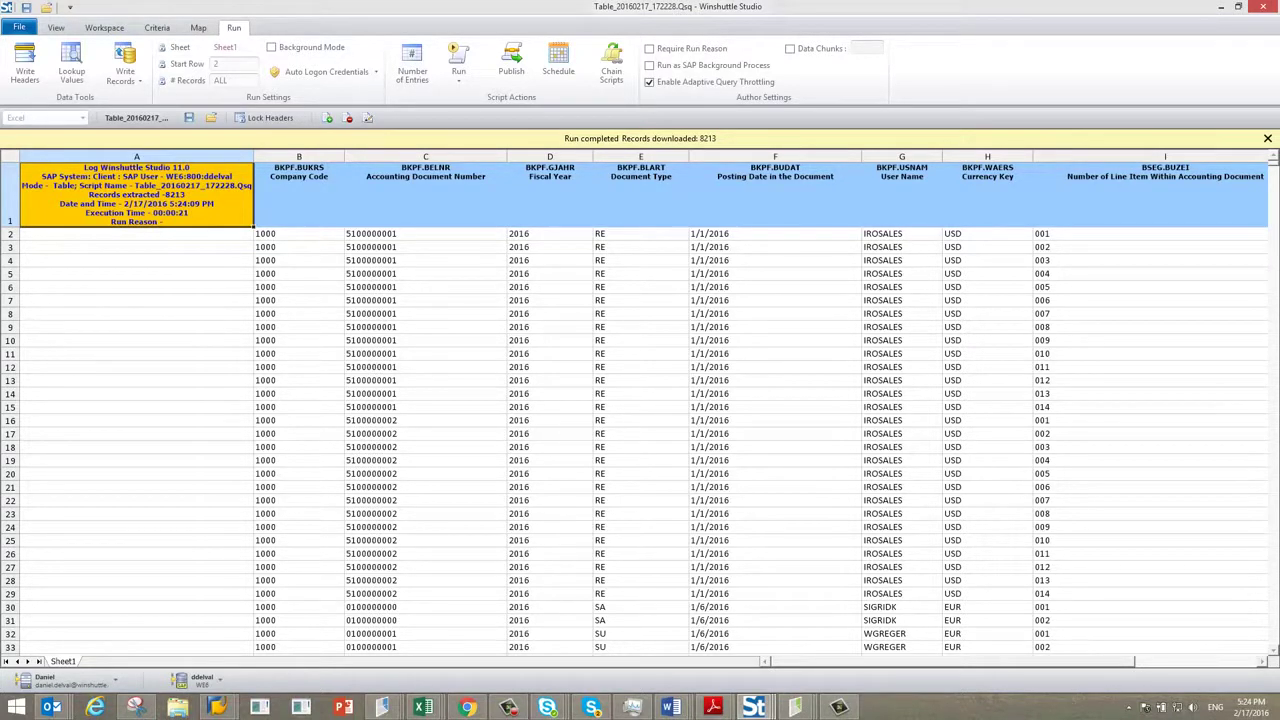
{"action": "left_click", "coordinate": [425, 300]}
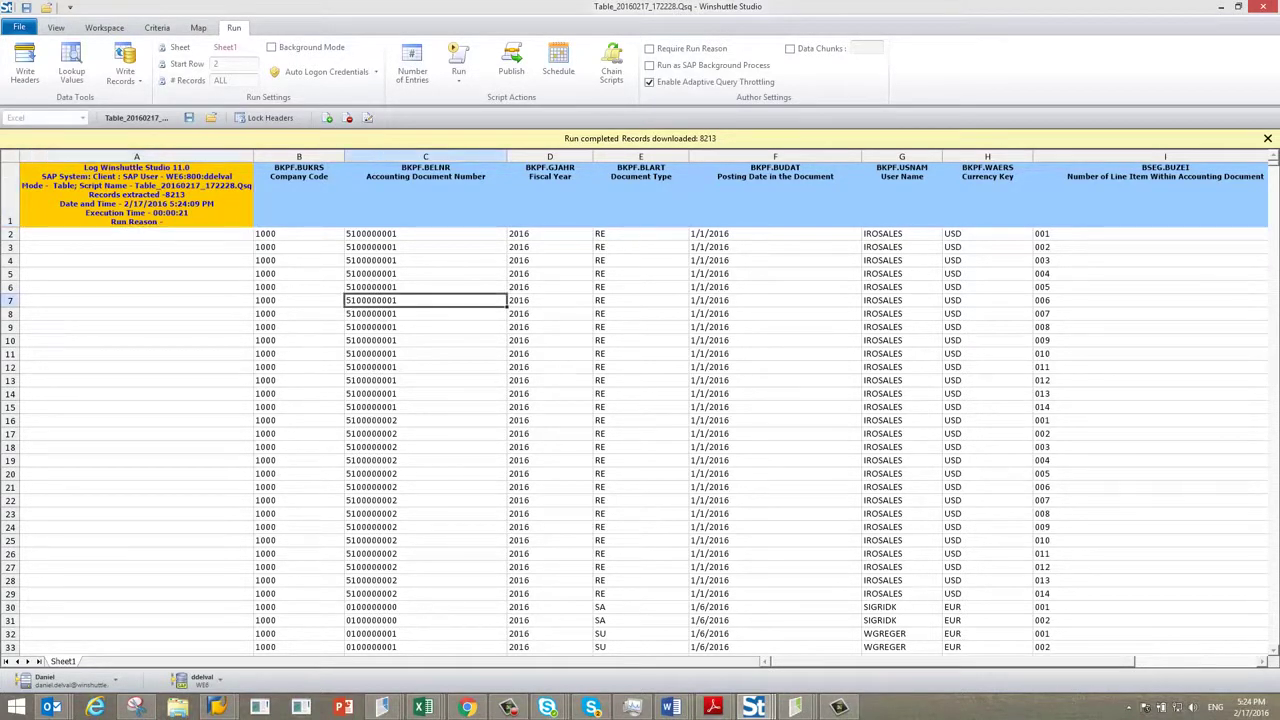